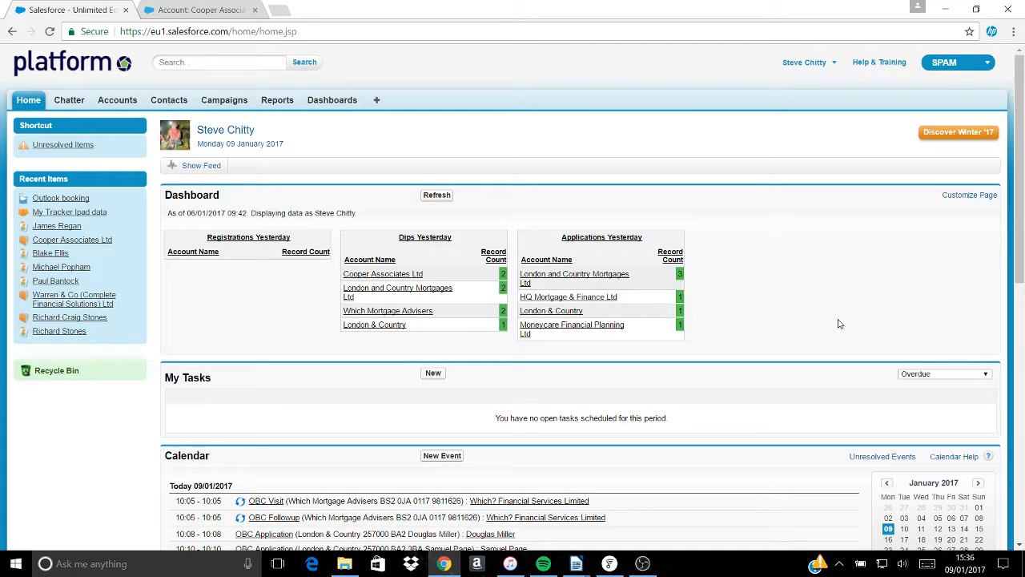
- Search 'cooper', open the Cooper Associates Ltd account and scroll to its Contacts list
left_click(185, 62)
type("cooper")
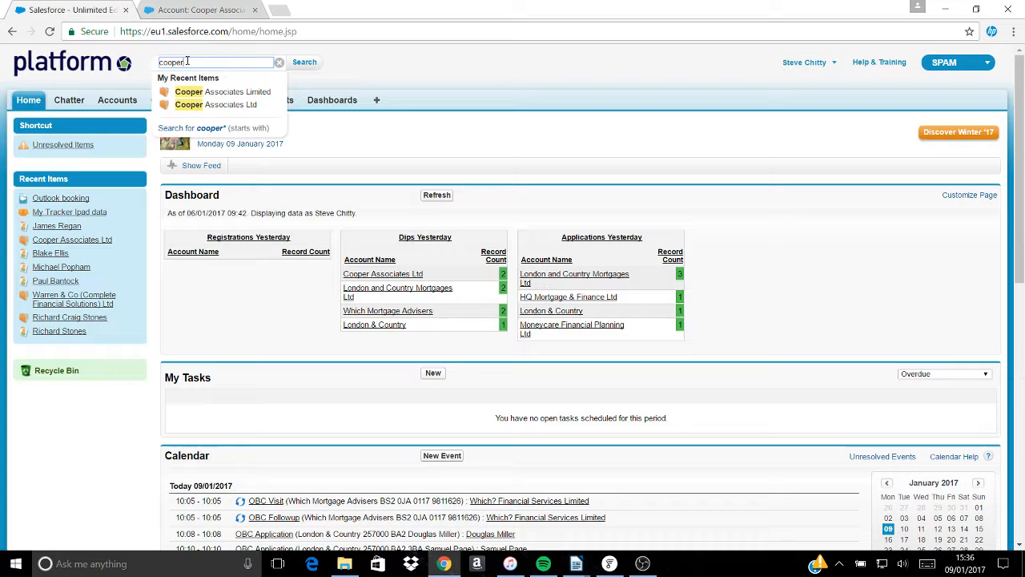
left_click(195, 105)
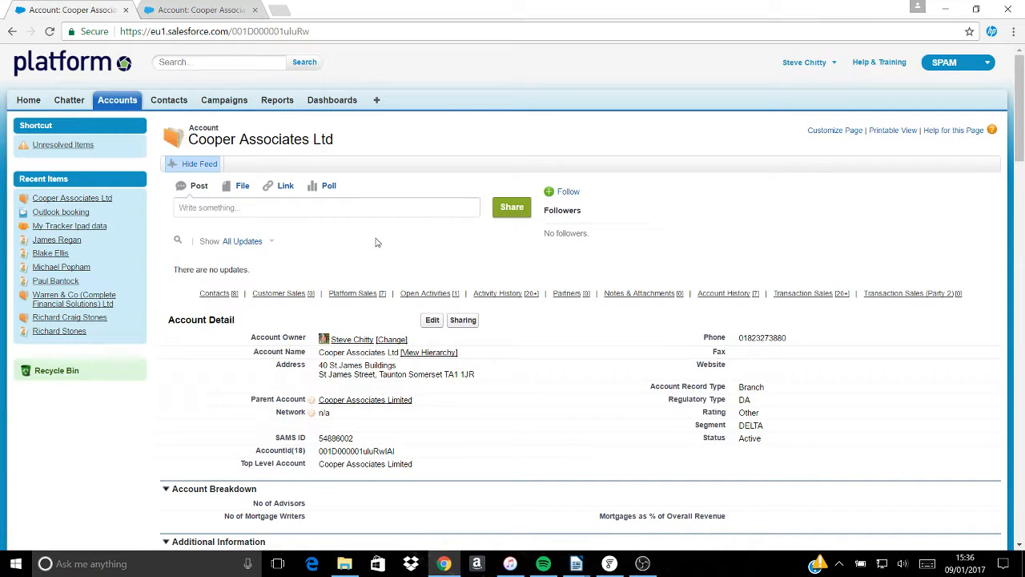
left_click(212, 14)
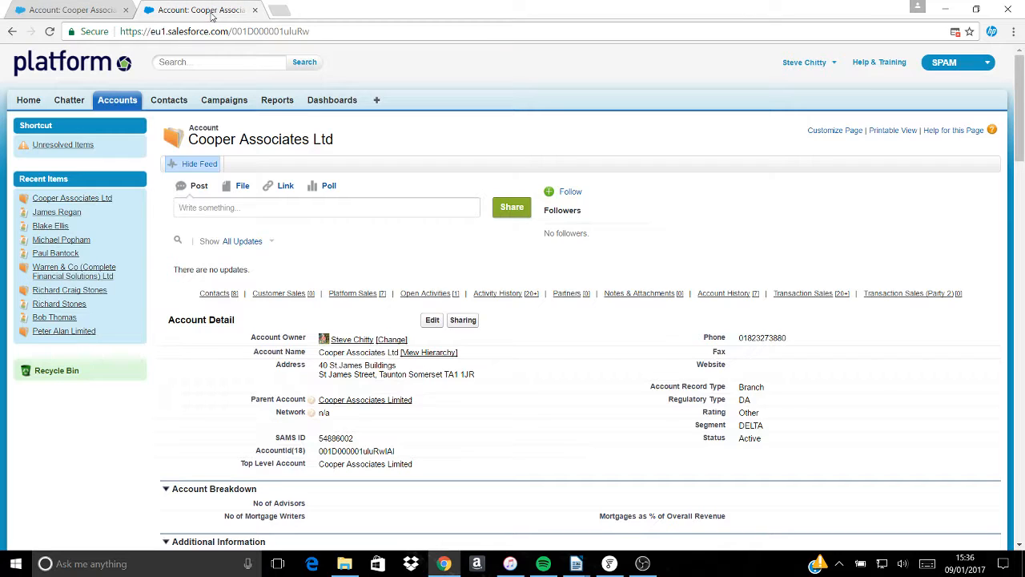
left_click(90, 15)
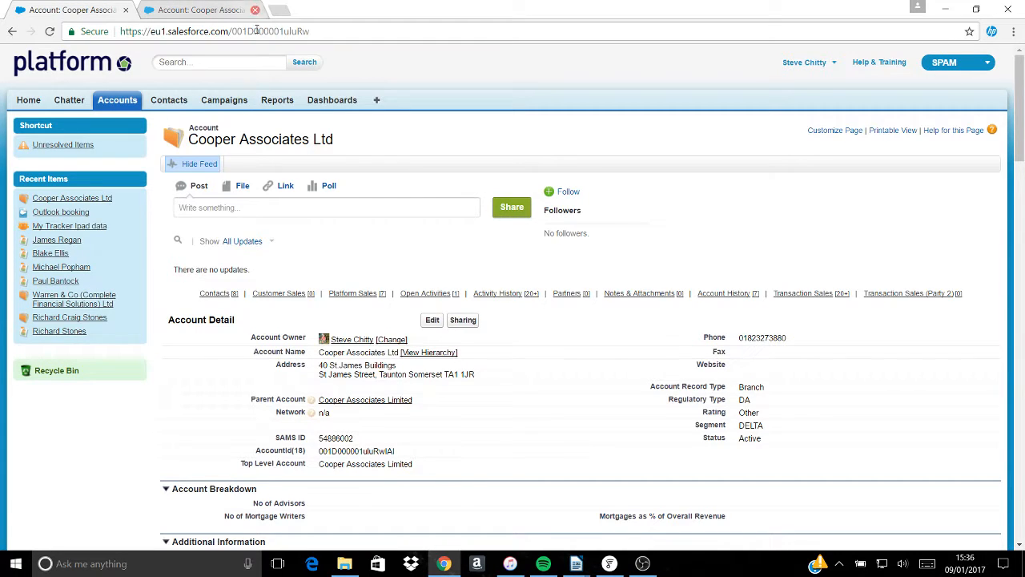
scroll(315, 168, "down", 8)
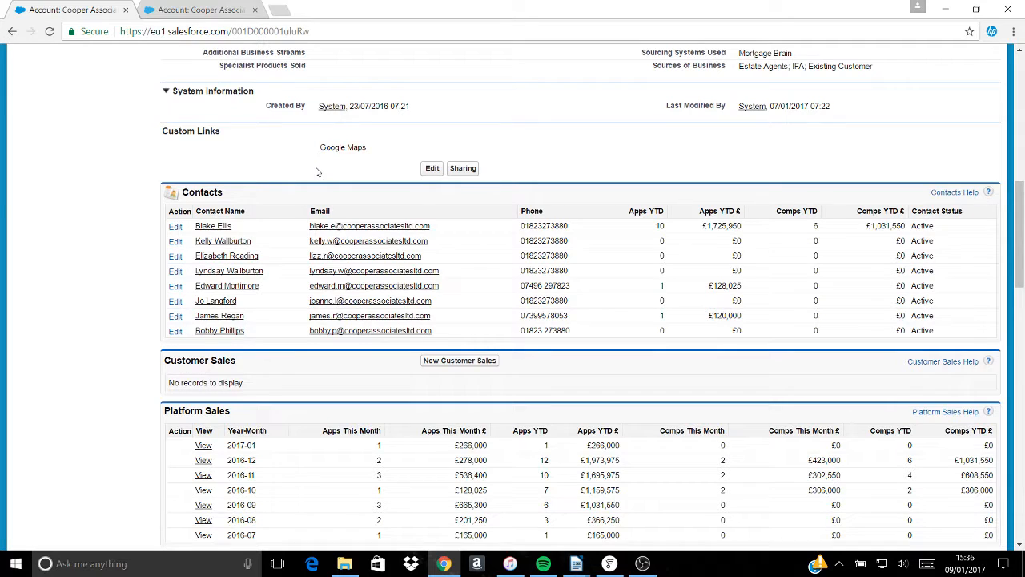
left_click(205, 10)
left_click(88, 14)
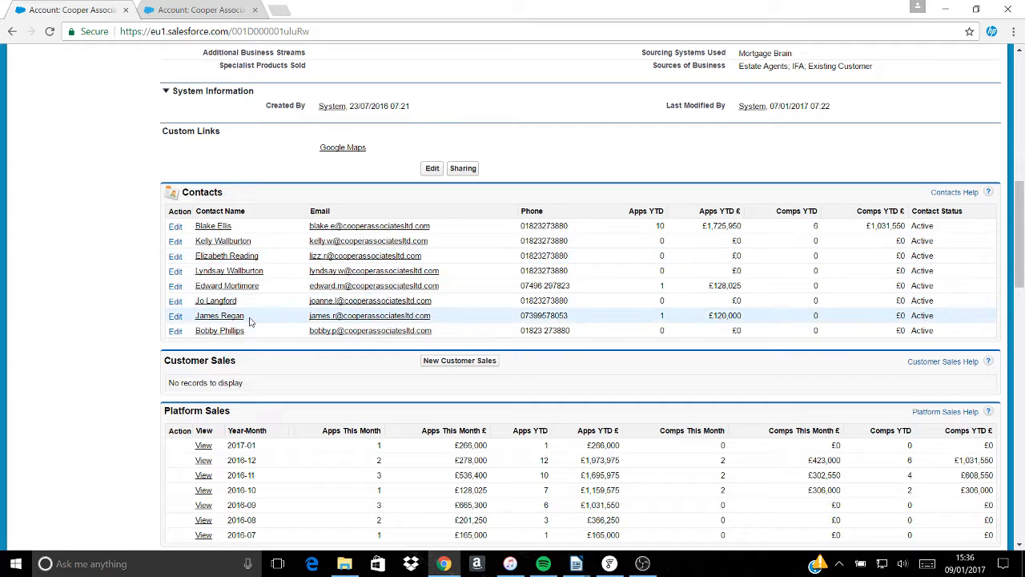
- Open the contact's record, scroll to Open Activities and start a new event
left_click(220, 316)
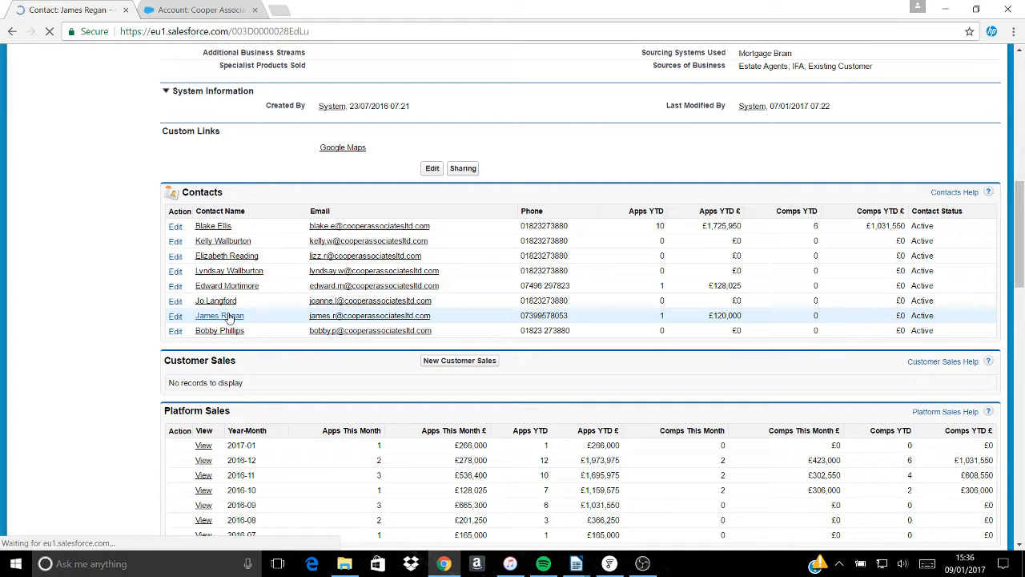
scroll(513, 307, "down", 3)
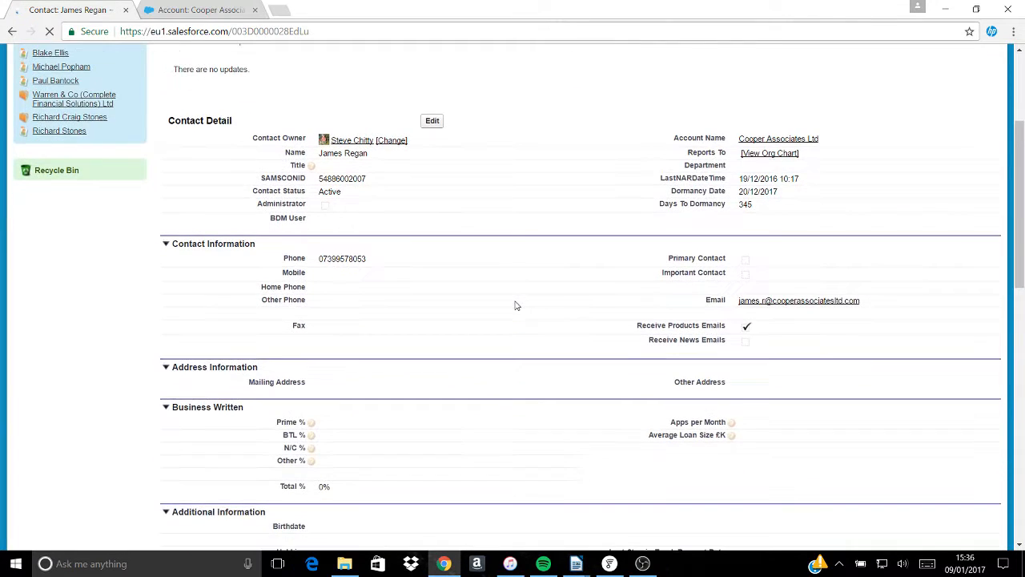
scroll(516, 305, "down", 10)
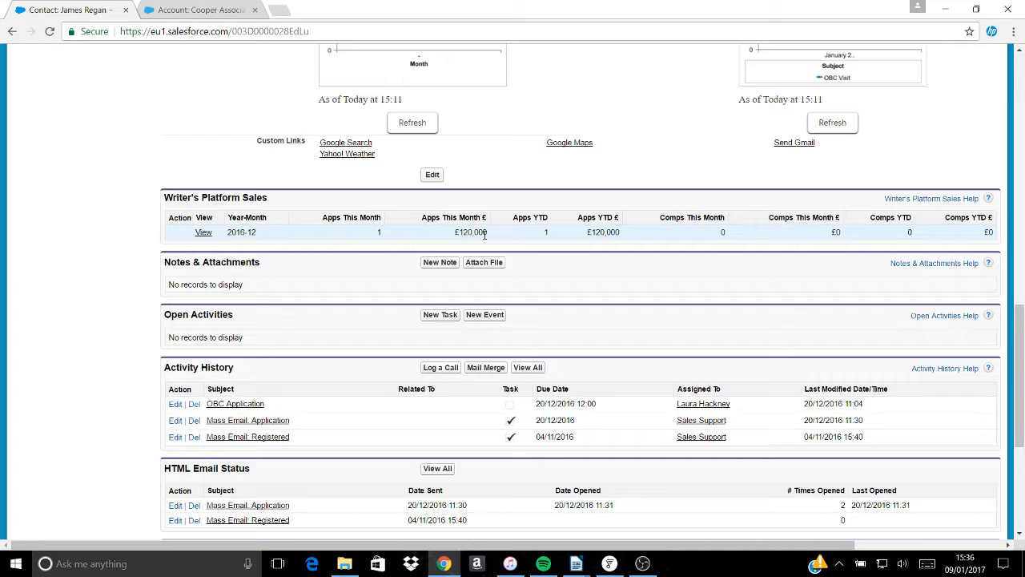
left_click(495, 318)
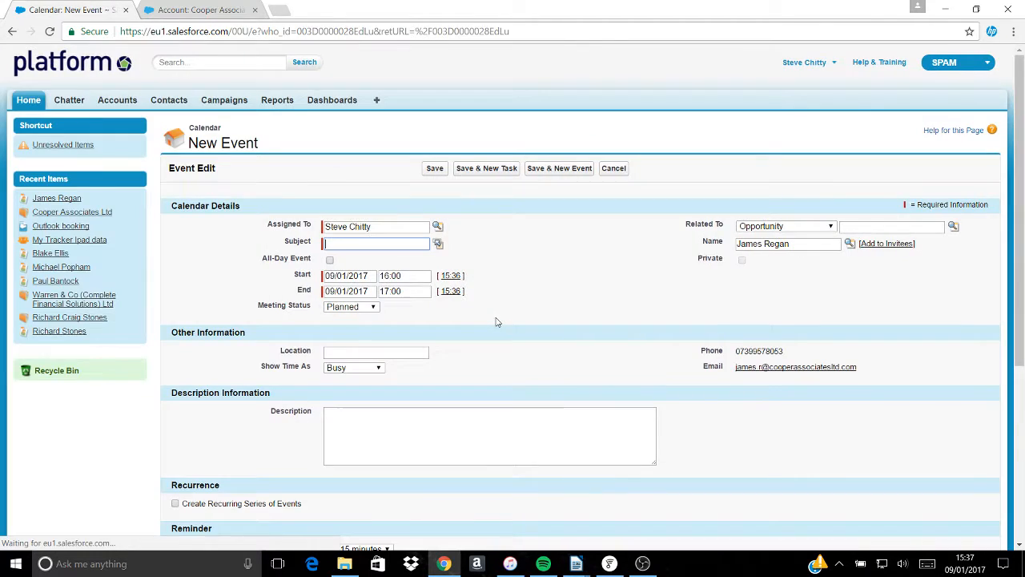
- Set the event subject to OBC Visit, end time 15:36 and status Completed
left_click(438, 243)
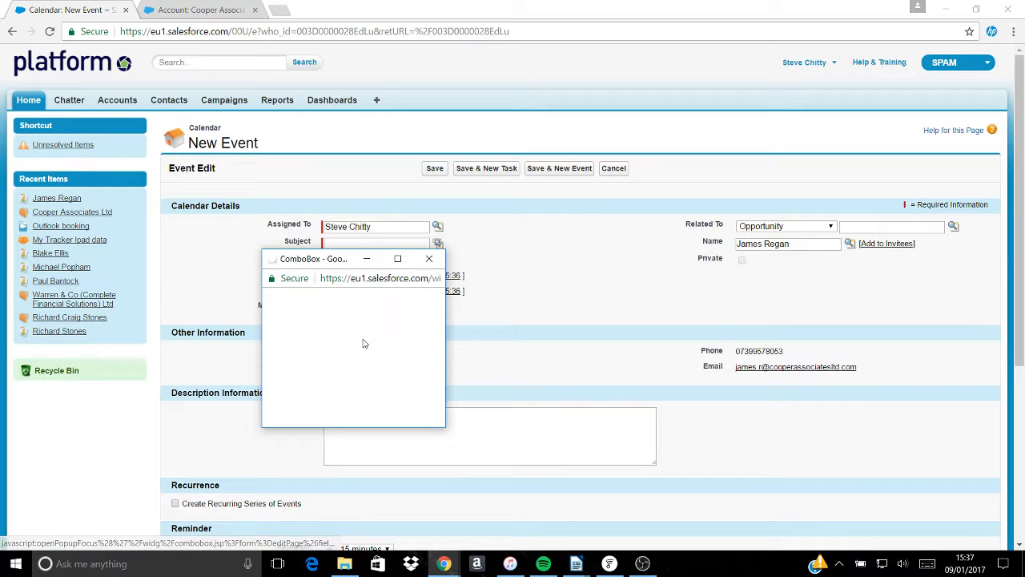
left_click(292, 409)
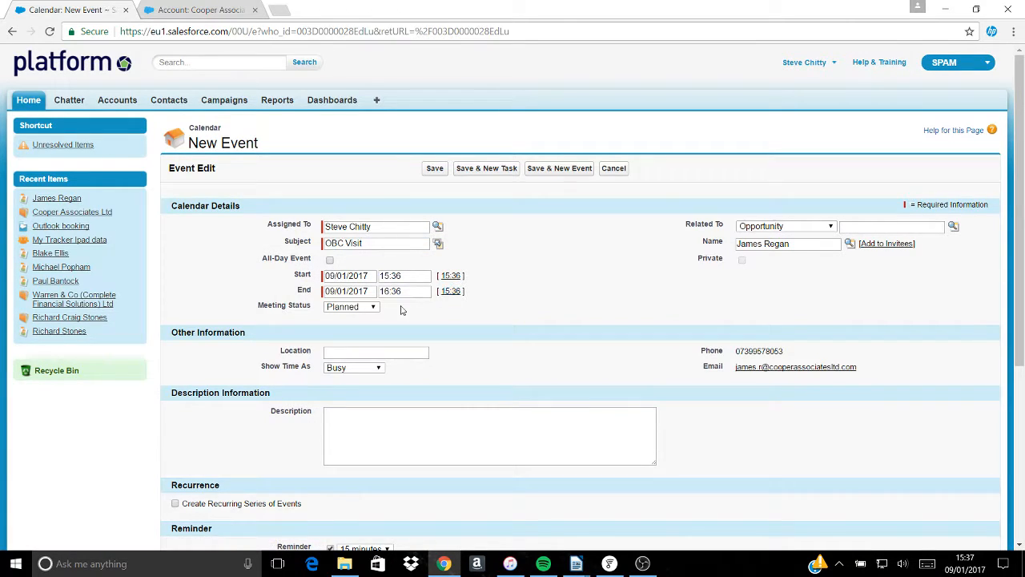
left_click(450, 291)
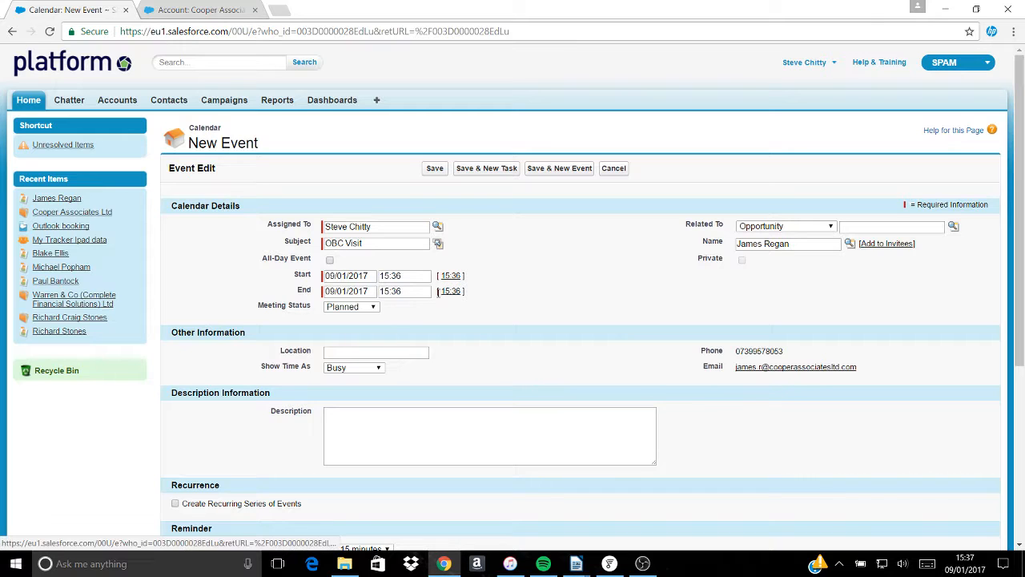
left_click(374, 307)
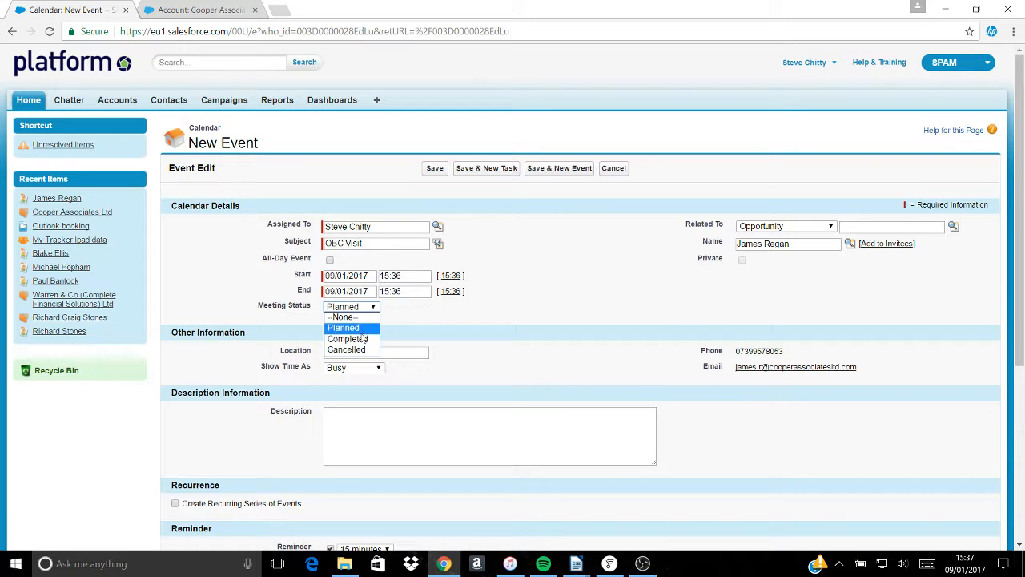
left_click(364, 340)
- Enter the location 'Cooper Associates', correcting the misspelled ending
left_click(355, 352)
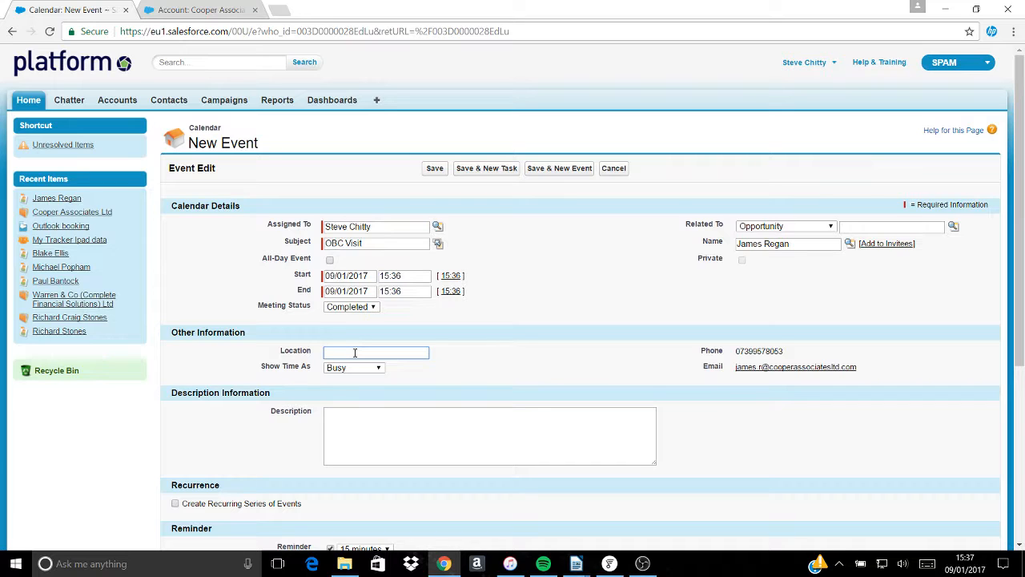
type("Cooper Associties")
key("BackSpace")
key("BackSpace")
key("BackSpace")
key("BackSpace")
type("ates")
- Copy the postcode from the Cooper Associates account's address
left_click(202, 11)
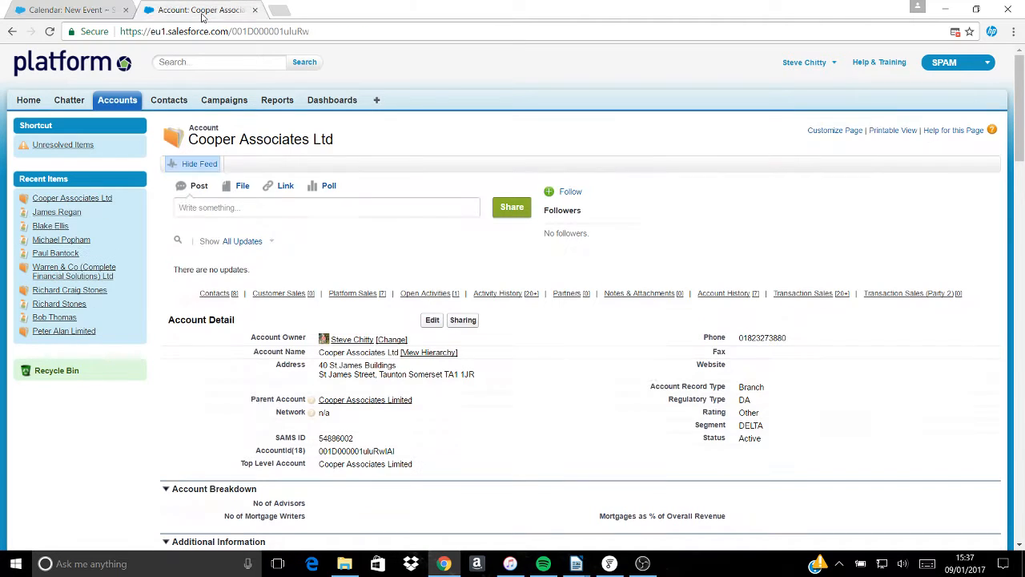
left_click_drag(471, 374, 444, 374)
left_click(479, 379)
left_click(470, 373)
left_click(454, 374)
right_click(454, 371)
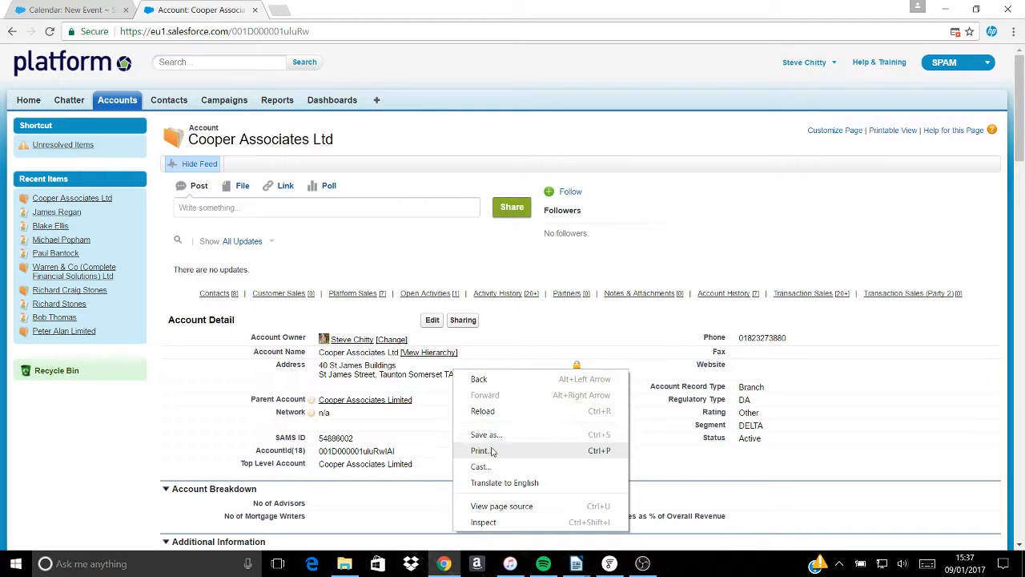
left_click(491, 362)
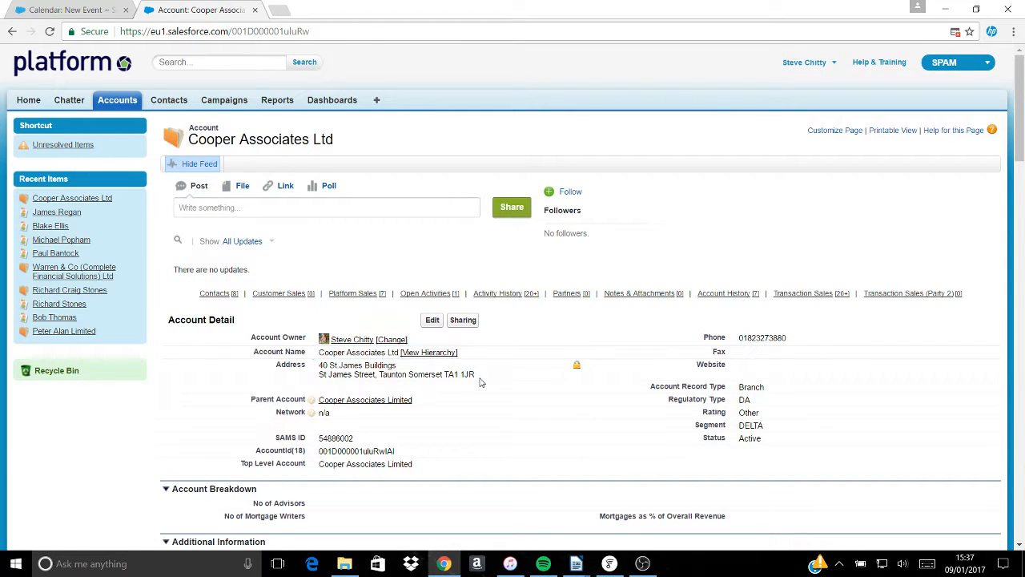
left_click_drag(475, 374, 446, 374)
key("ctrl+c")
right_click(454, 374)
left_click(477, 384)
- Paste the postcode at the end of the event location
left_click(100, 10)
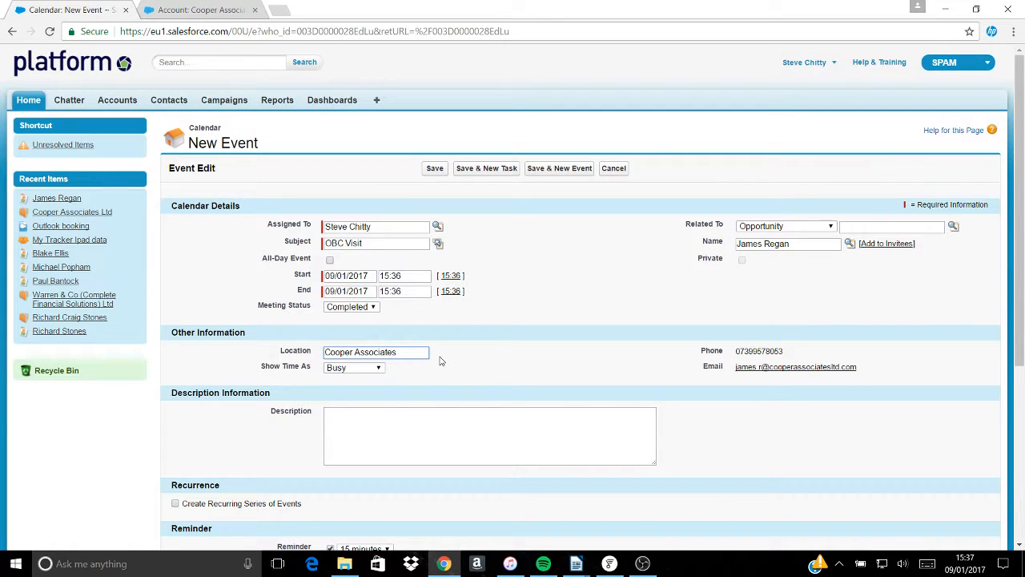
key("ctrl+v")
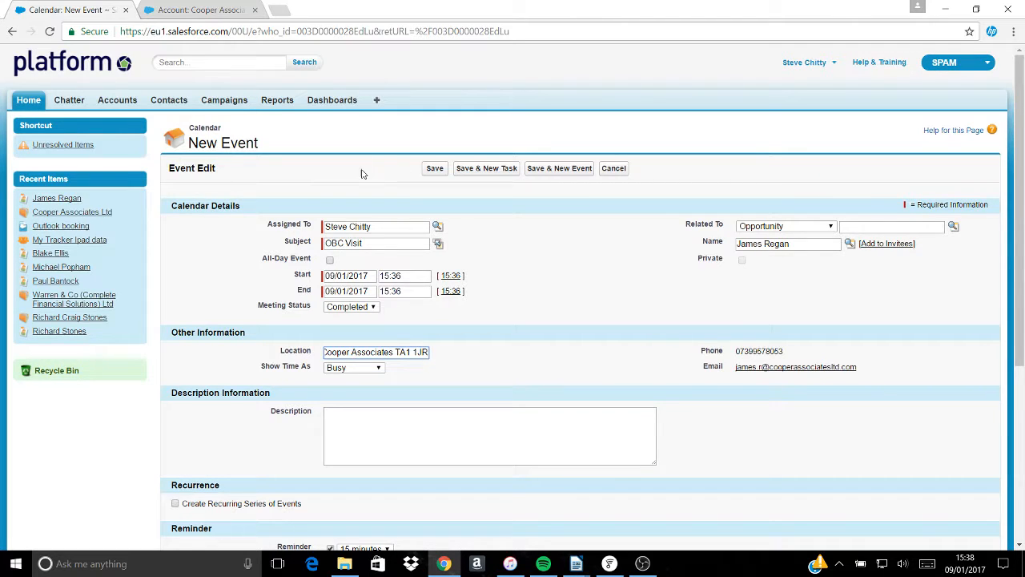
mouse_move(72, 215)
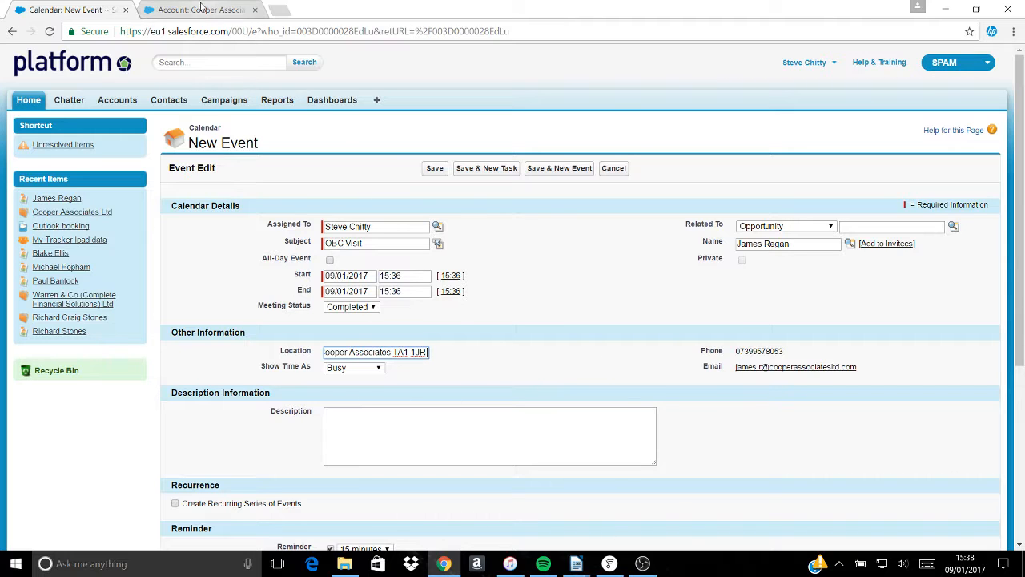
left_click(177, 13)
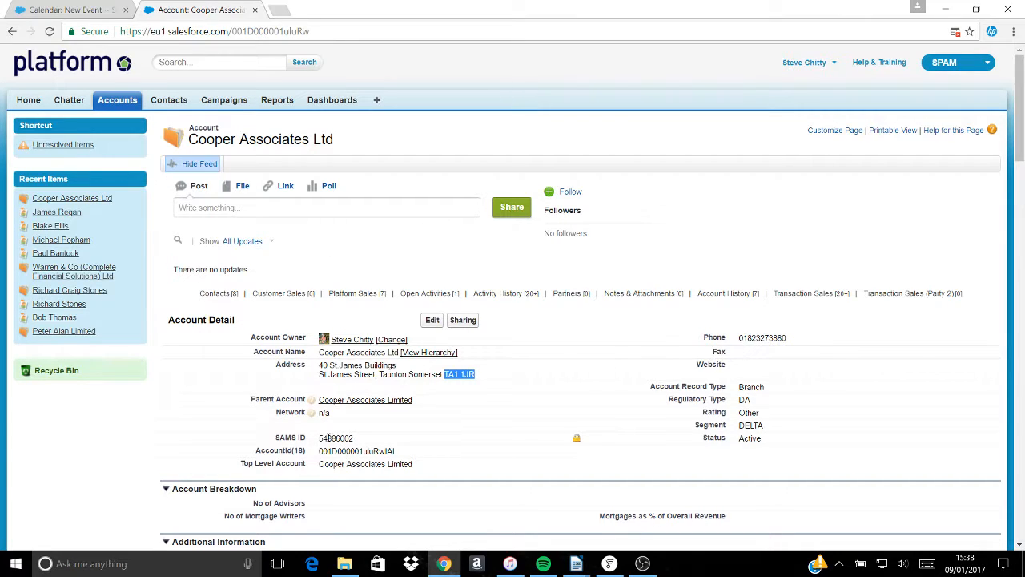
left_click(69, 11)
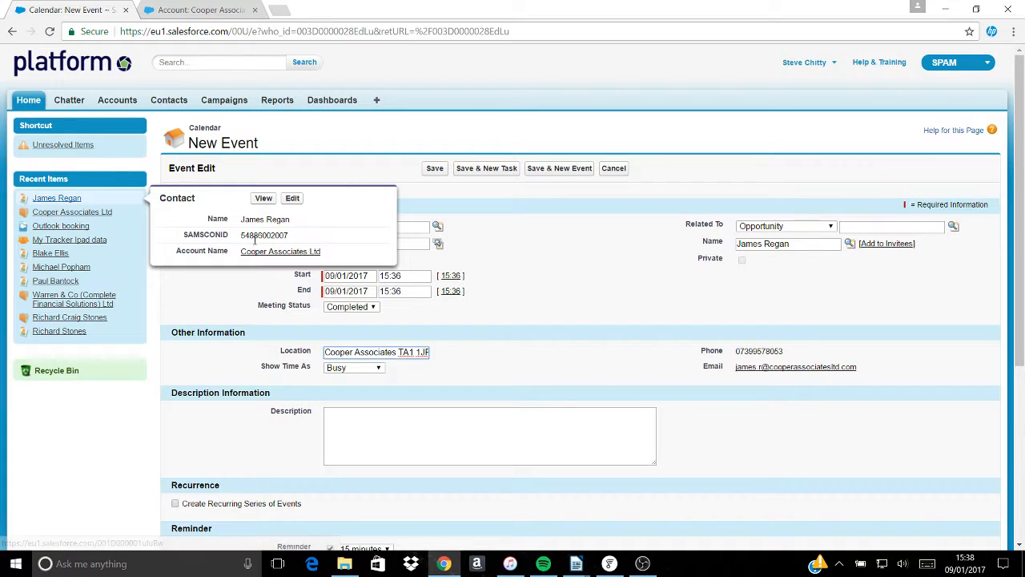
- Append the account ID and the contact's name to the location, then begin the description
left_click(424, 352)
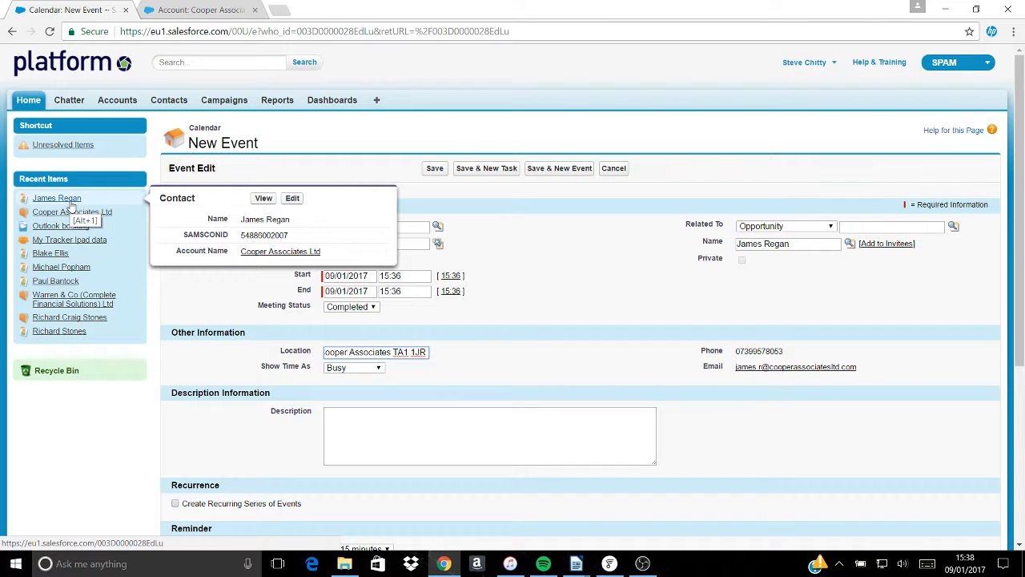
type("54886")
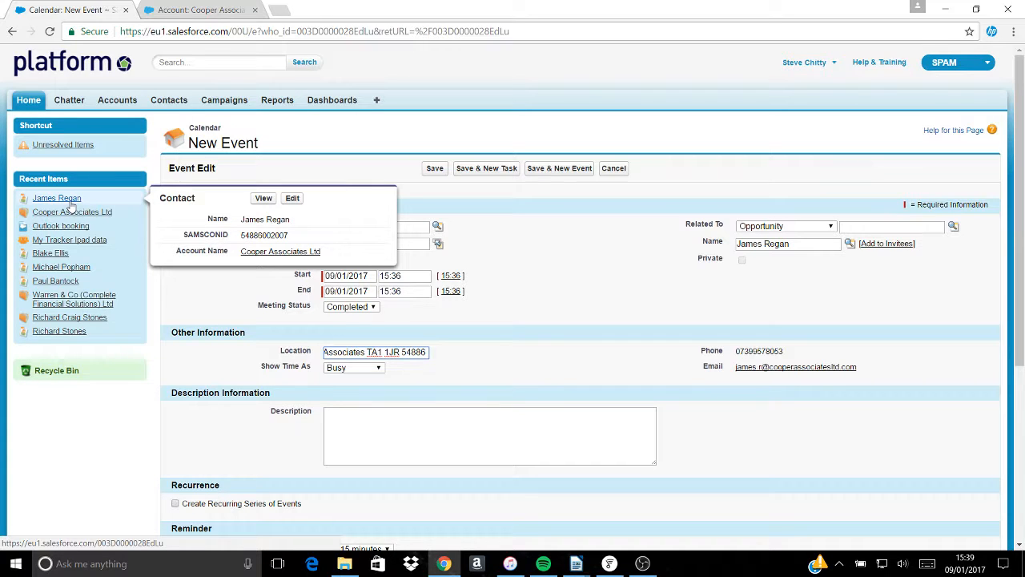
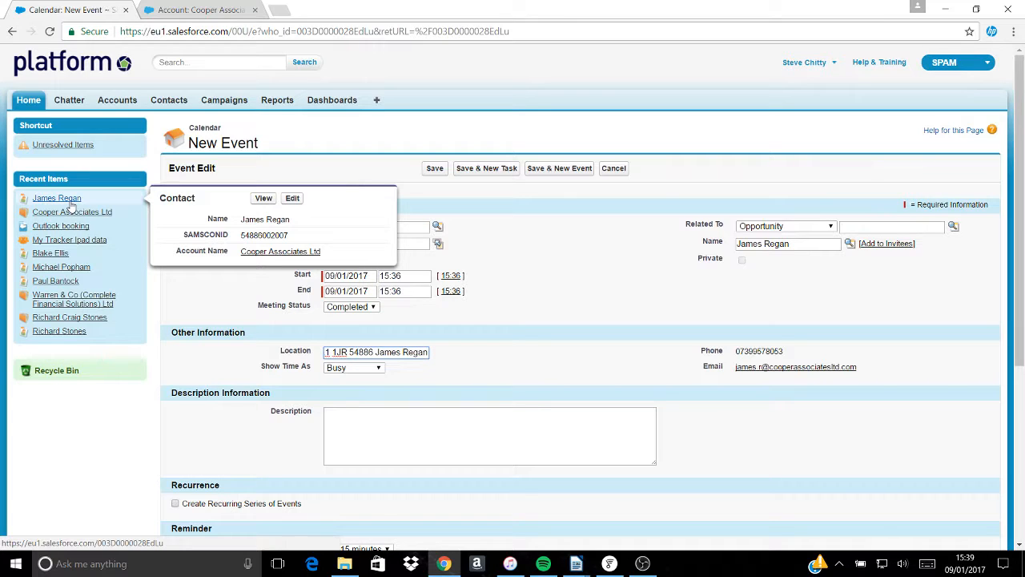
left_click(385, 415)
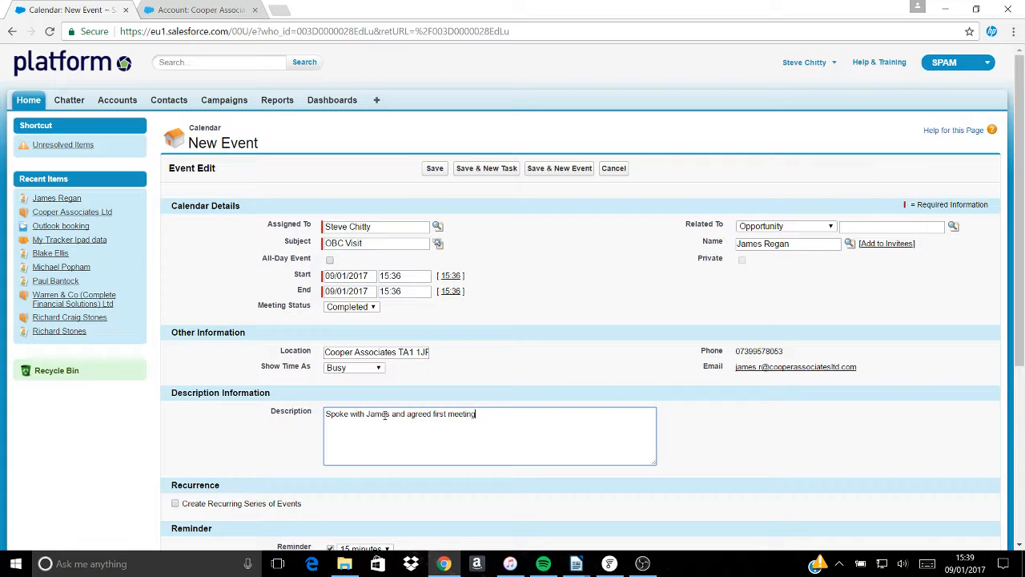
- Copy all the text of Email agenda format.docx, signature included, then minimise Writer
mouse_move(583, 567)
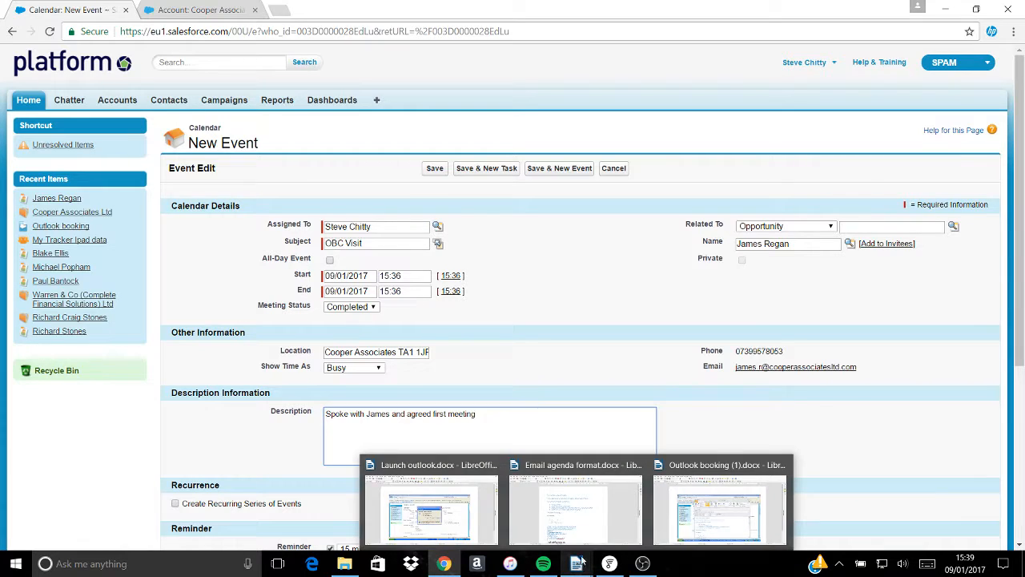
left_click(603, 522)
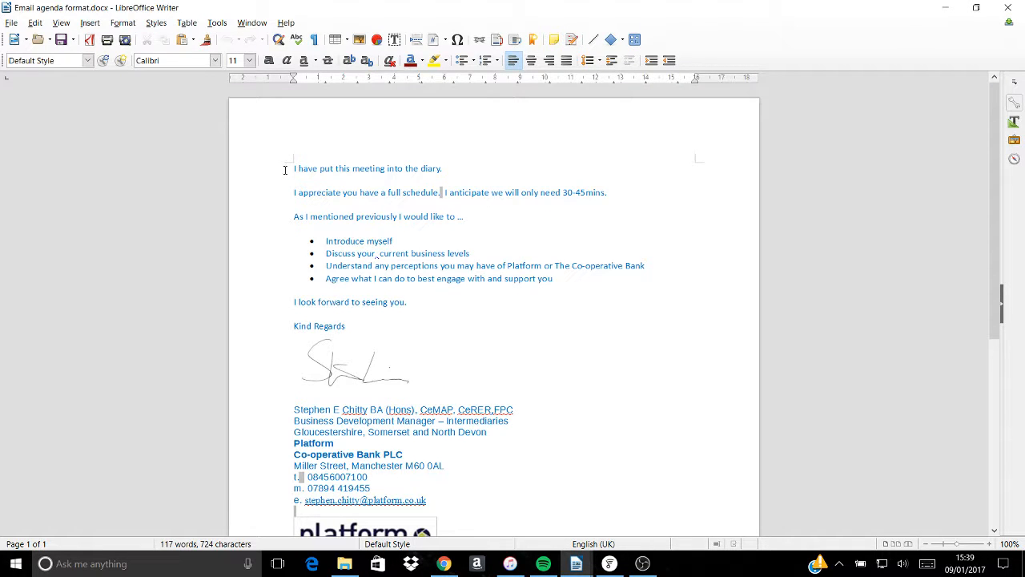
left_click_drag(294, 169, 396, 345)
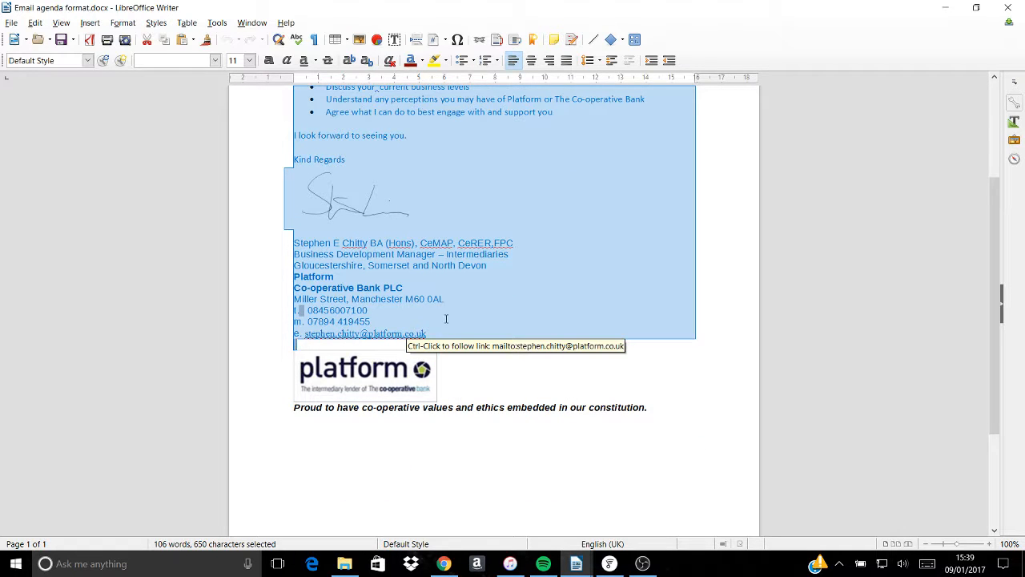
left_click_drag(532, 408, 539, 409)
left_click_drag(653, 408, 344, 86)
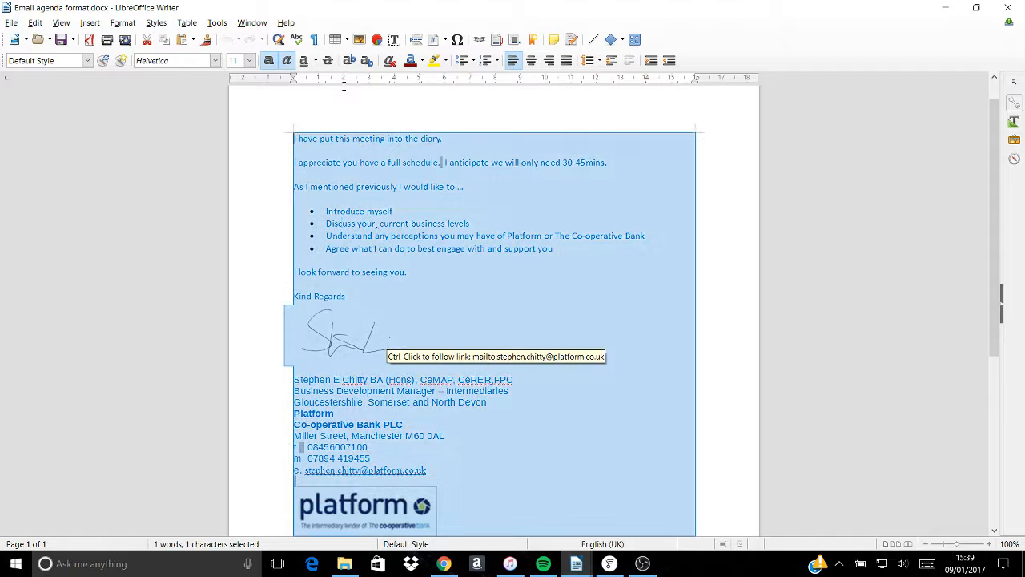
right_click(346, 171)
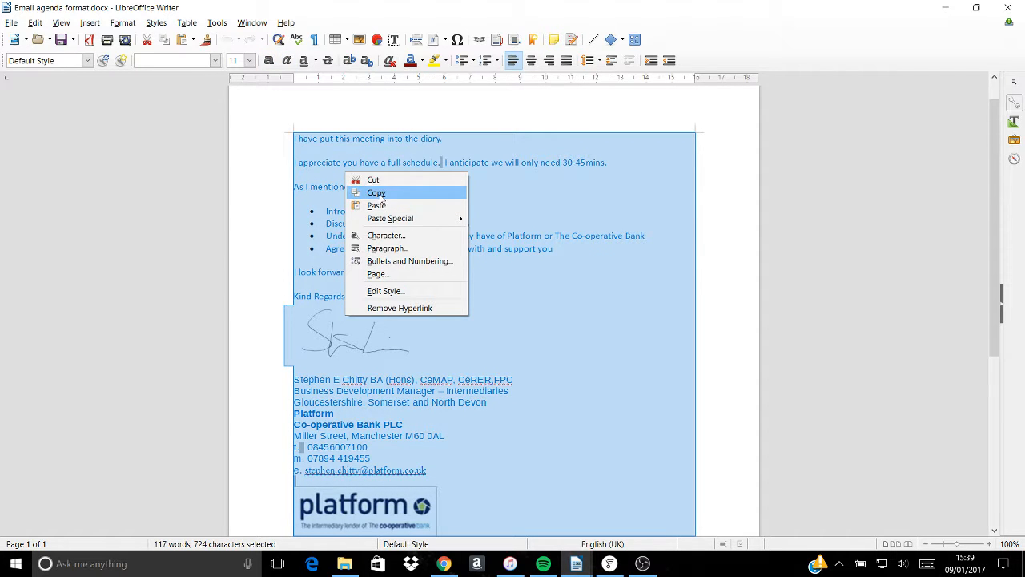
left_click(377, 192)
left_click(946, 7)
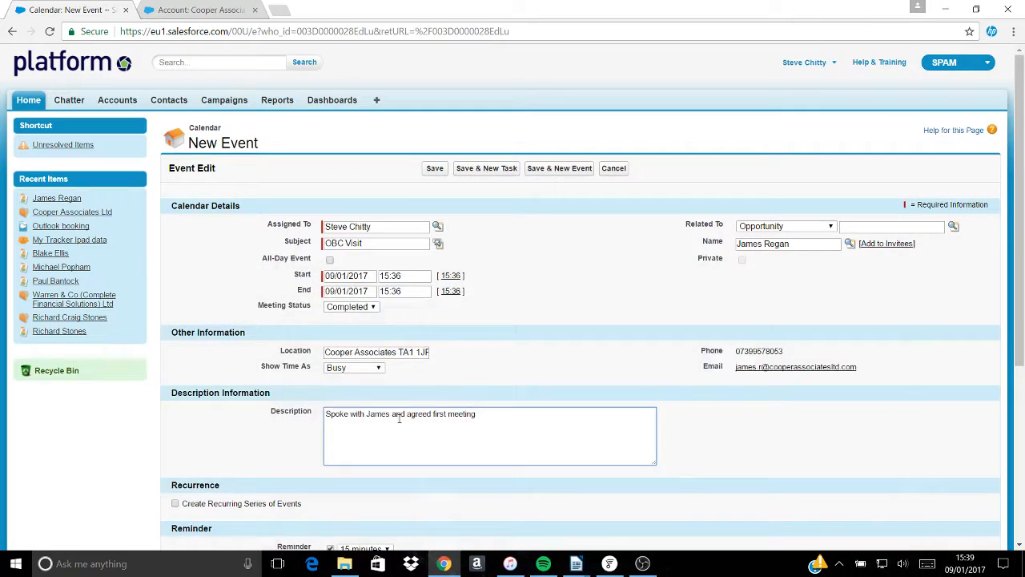
- Paste the agenda email text into the description below the meeting note
left_click(531, 419)
key("ctrl+v")
scroll(530, 419, "up", 5)
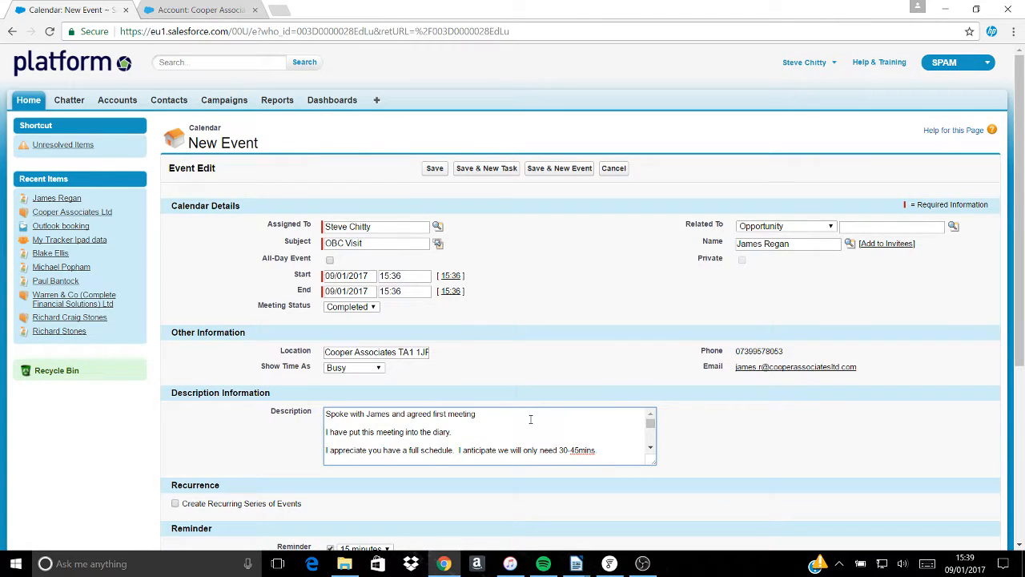
scroll(530, 419, "down", 8)
scroll(531, 419, "down", 3)
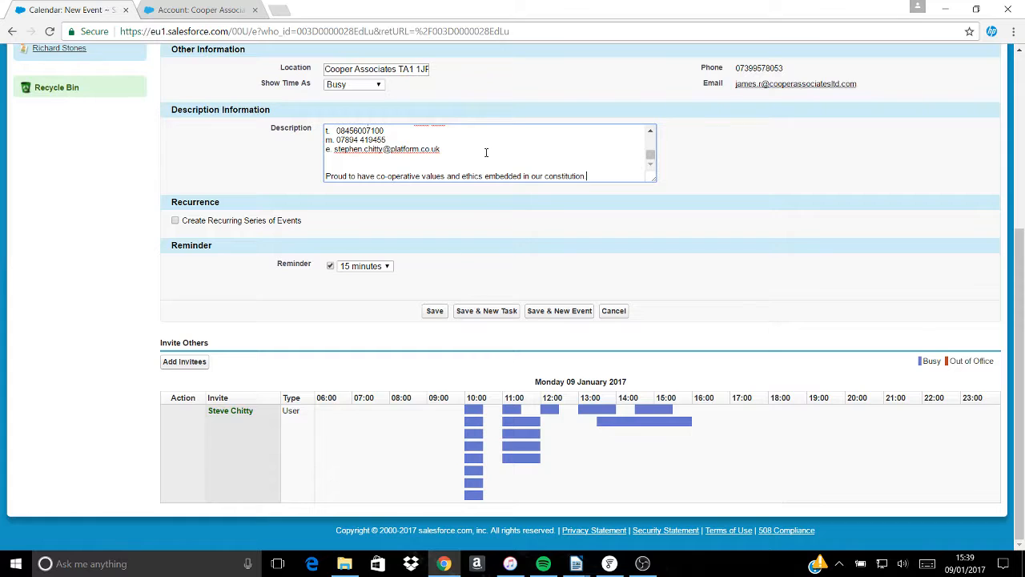
scroll(485, 152, "up", 8)
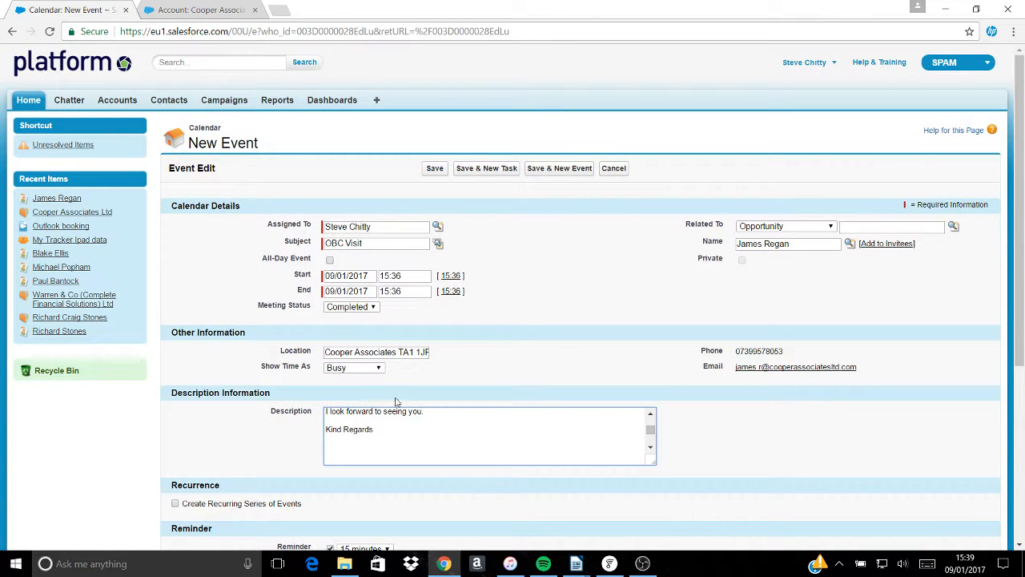
scroll(411, 410, "up", 5)
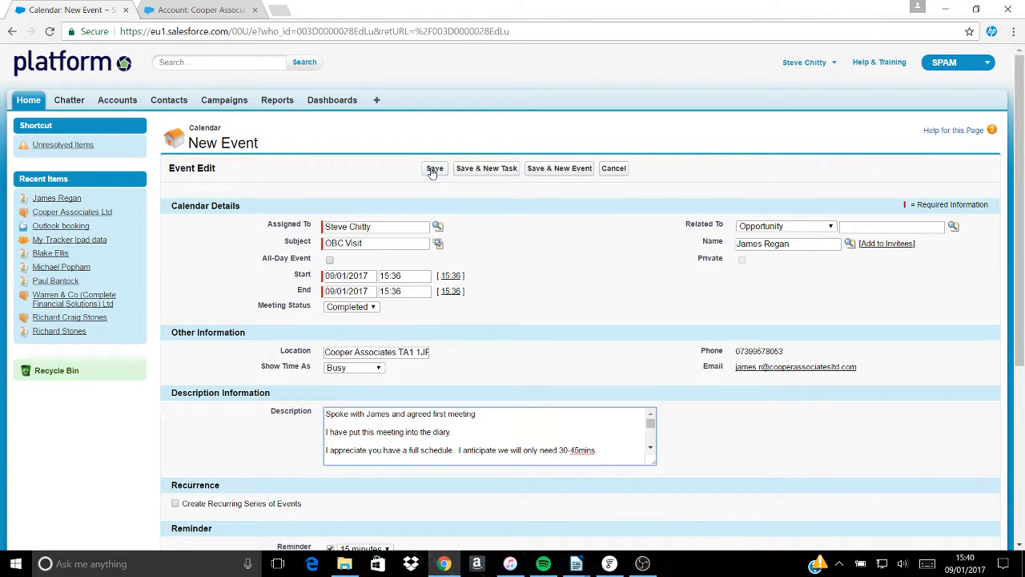
- Save the OBC Visit and start a new ESV event on 23/01/2017, 15:39–16:39
left_click(564, 169)
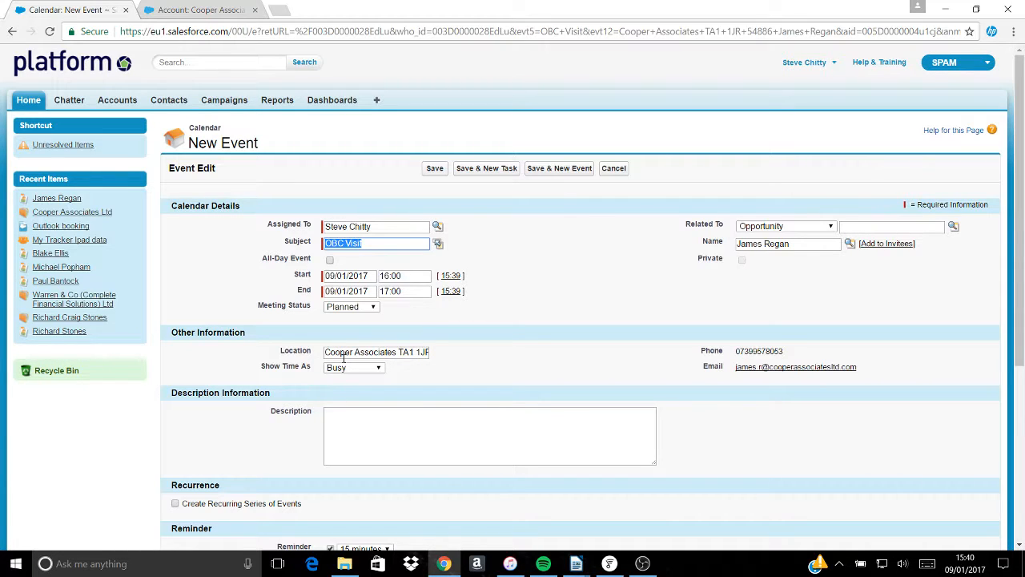
left_click(438, 243)
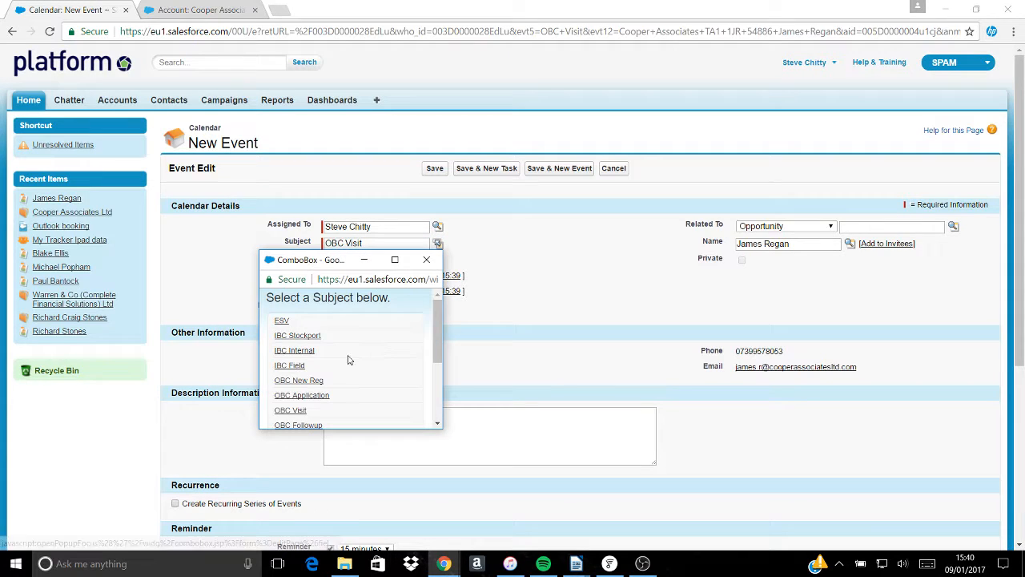
left_click(282, 320)
left_click(356, 276)
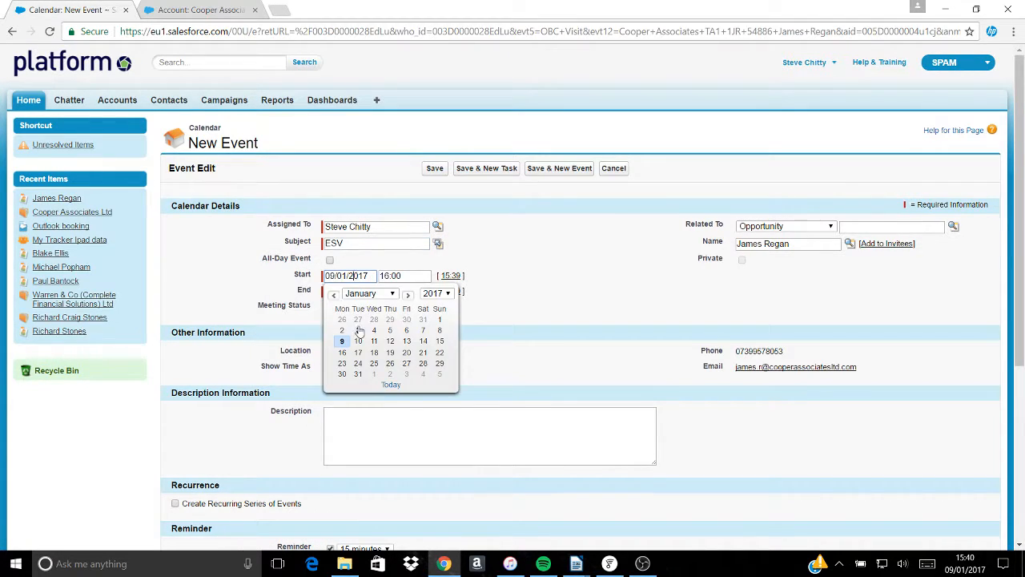
left_click(342, 363)
left_click(452, 277)
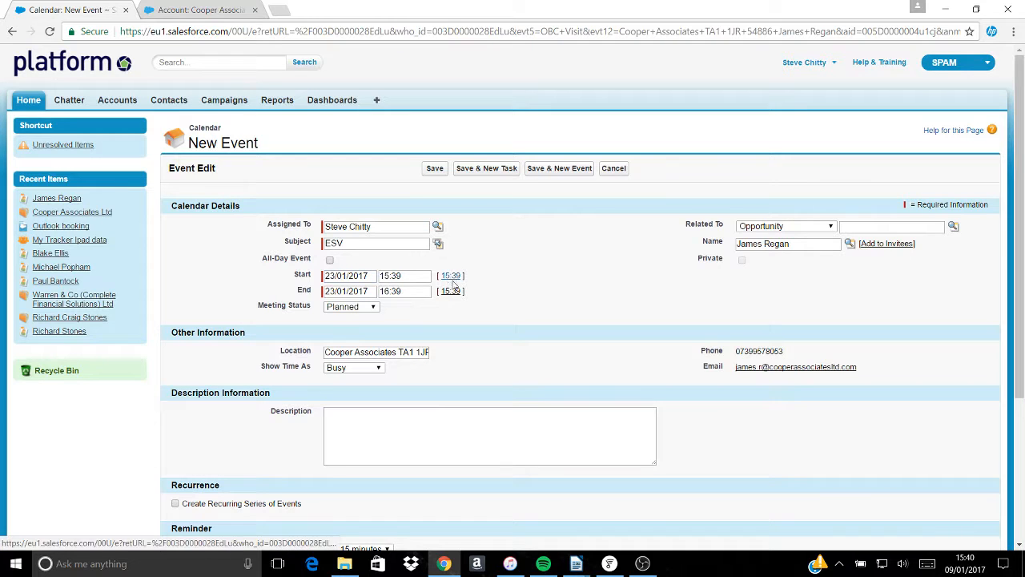
- Paste the agenda text as the ESV description, save, and open it from Open Activities
left_click(358, 424)
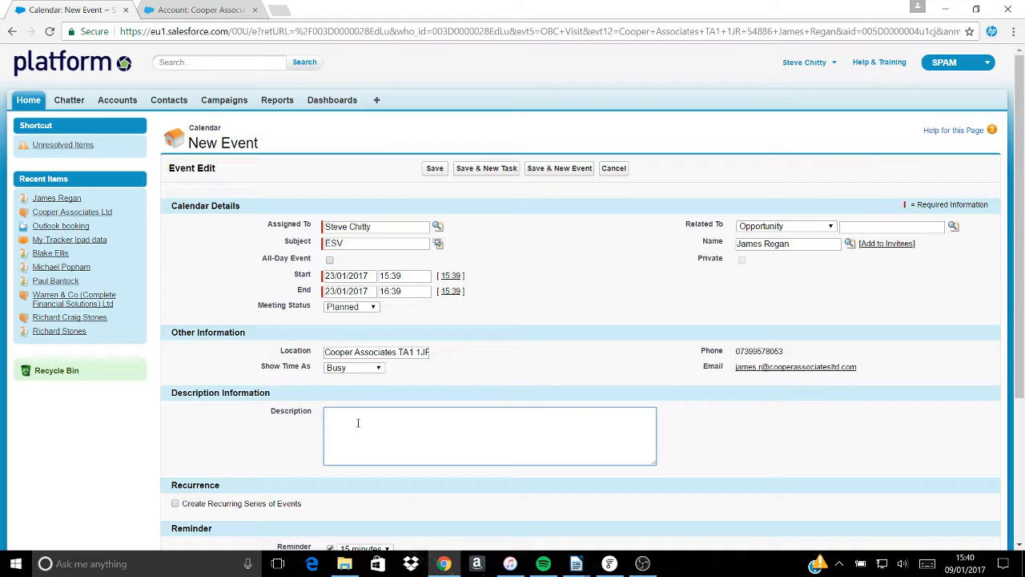
key("ctrl+v")
scroll(358, 423, "up", 5)
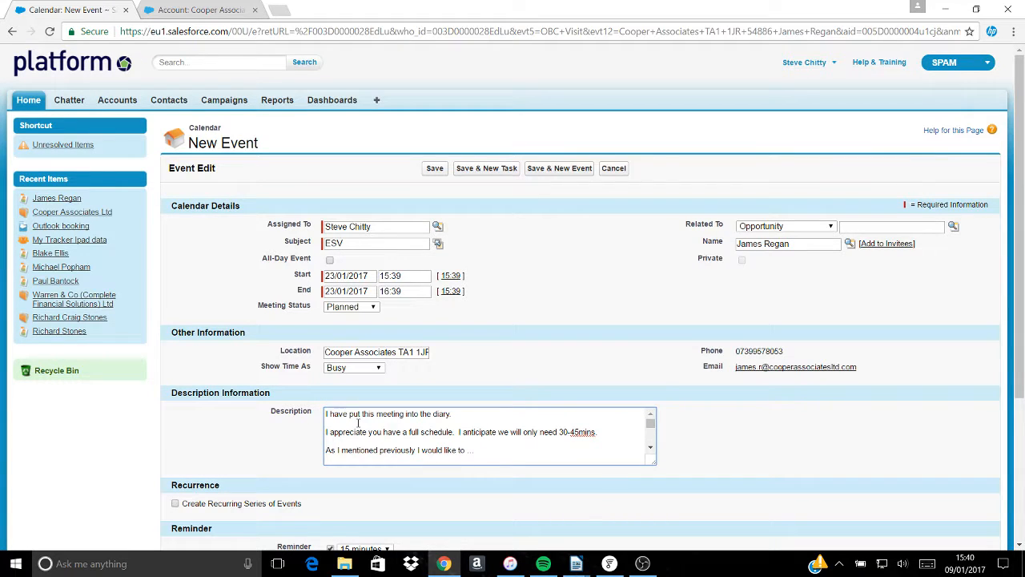
left_click(435, 173)
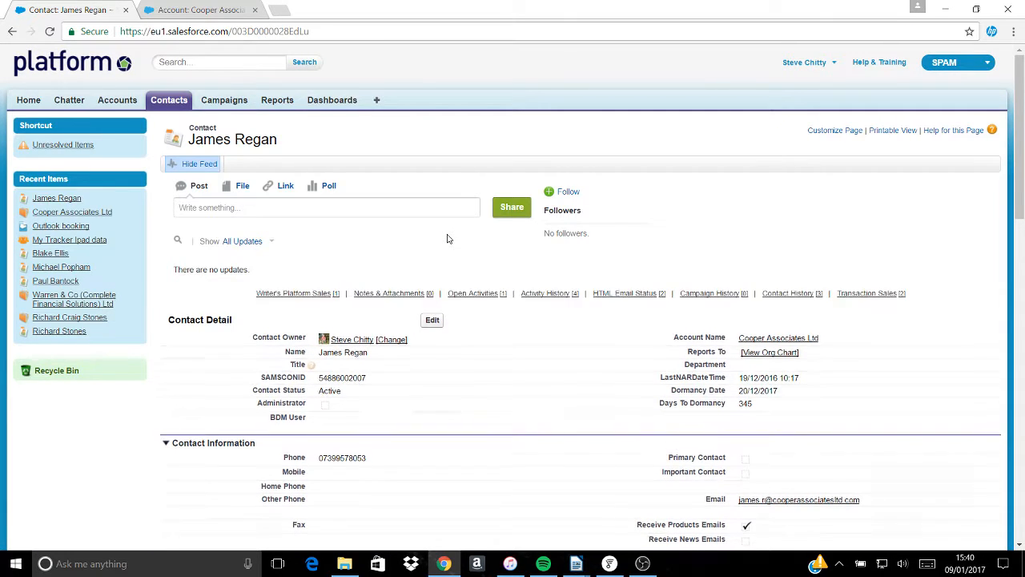
scroll(448, 239, "down", 9)
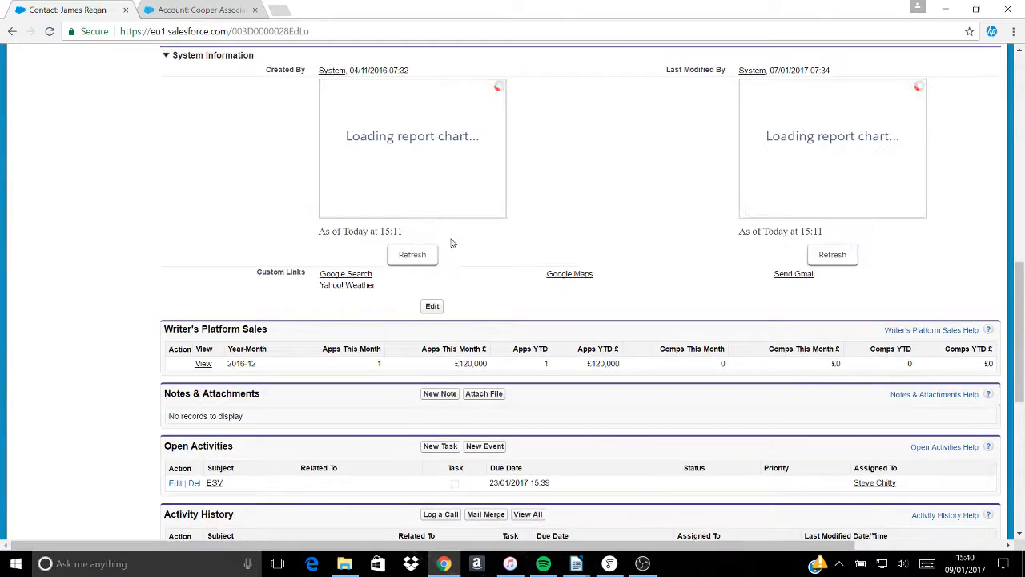
scroll(448, 238, "down", 3)
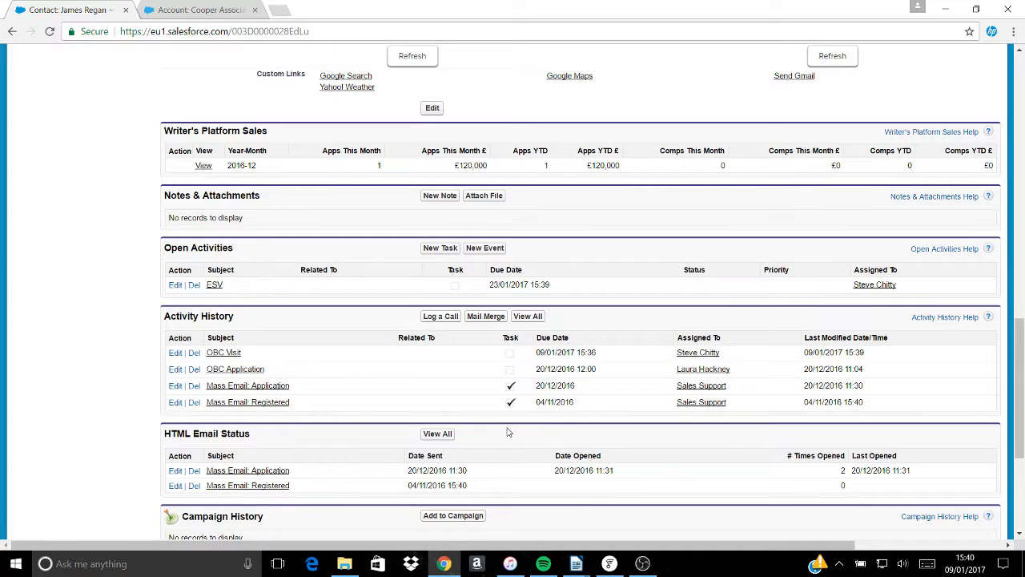
left_click(216, 286)
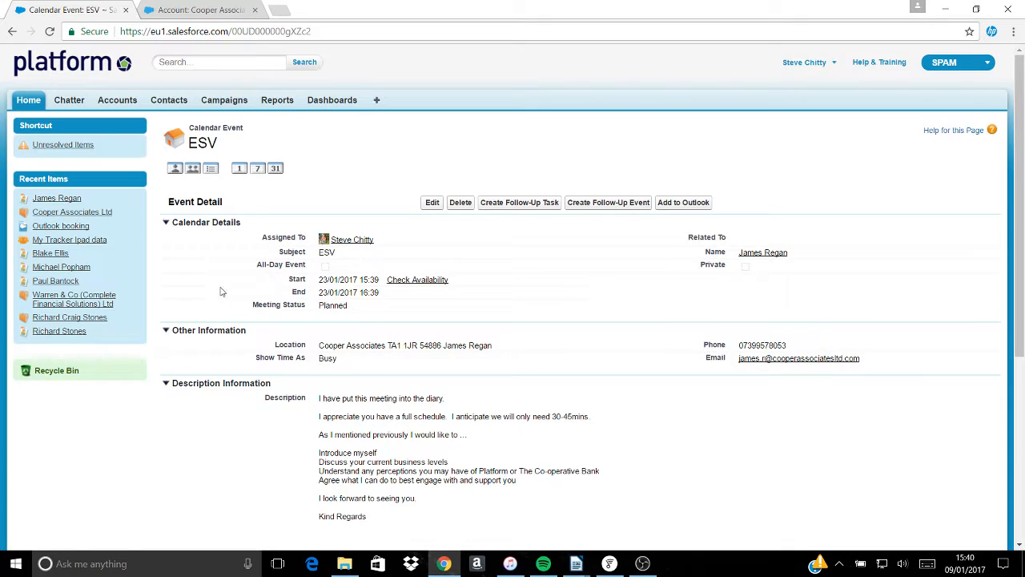
- Send the ESV event of 23/01/2017, 15:39–16:39, to Outlook
scroll(552, 468, "down", 3)
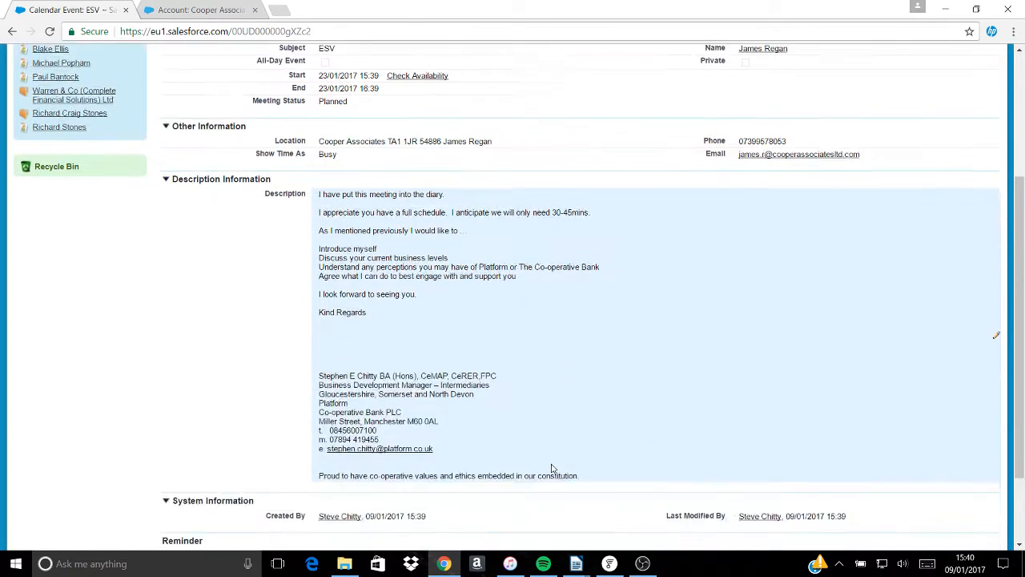
scroll(551, 469, "up", 3)
scroll(552, 469, "down", 1)
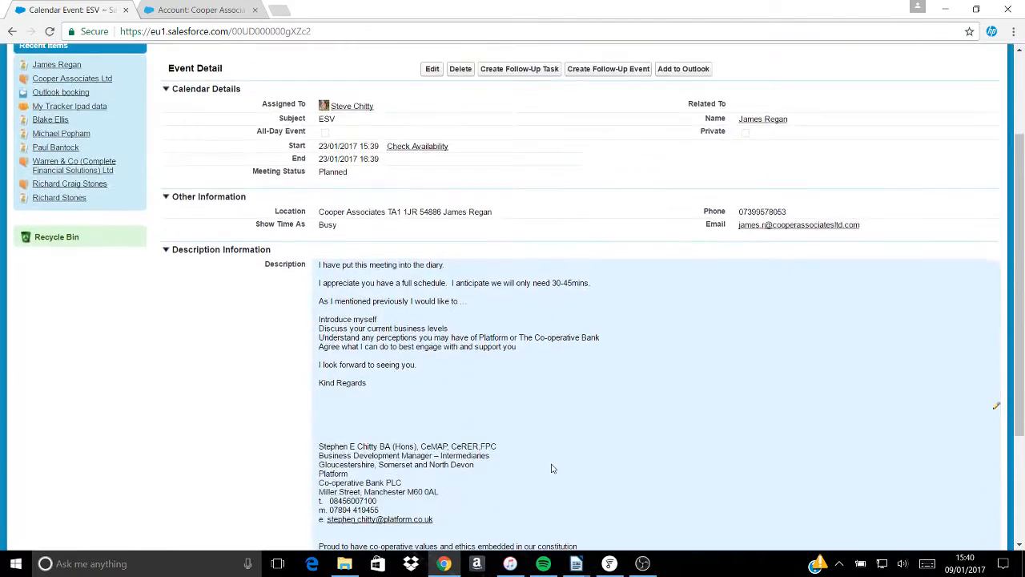
scroll(551, 469, "up", 1)
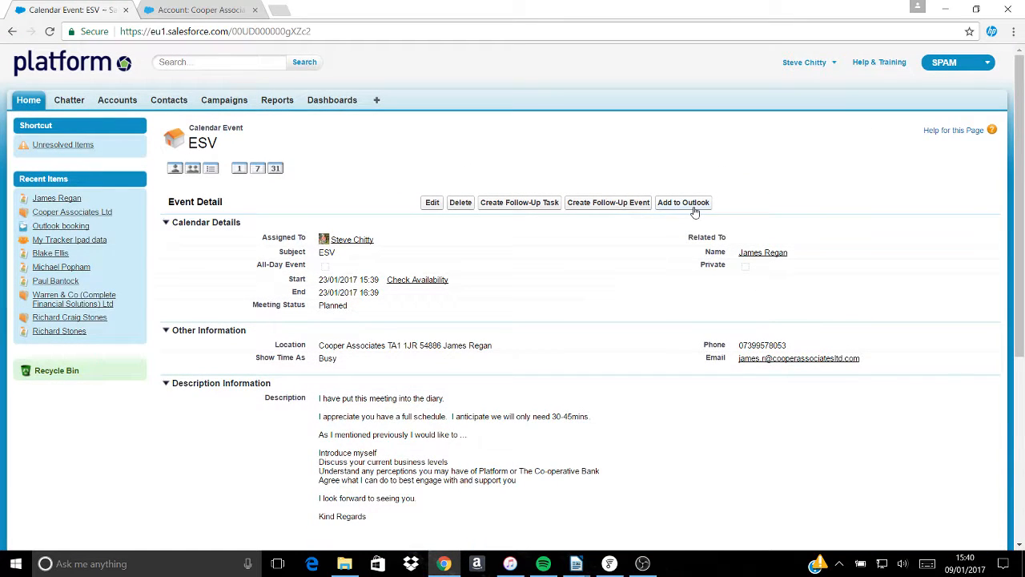
left_click(695, 211)
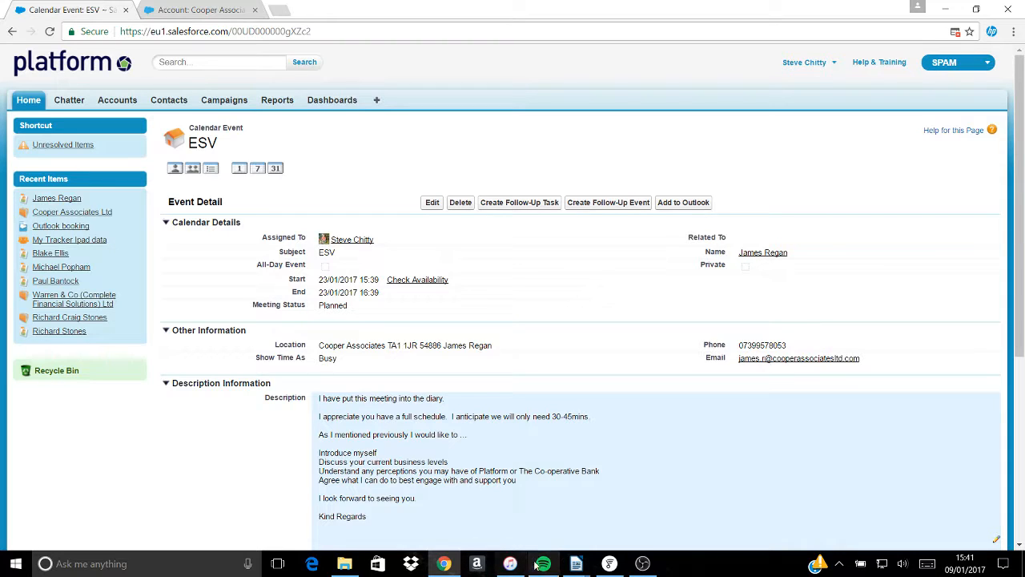
mouse_move(576, 568)
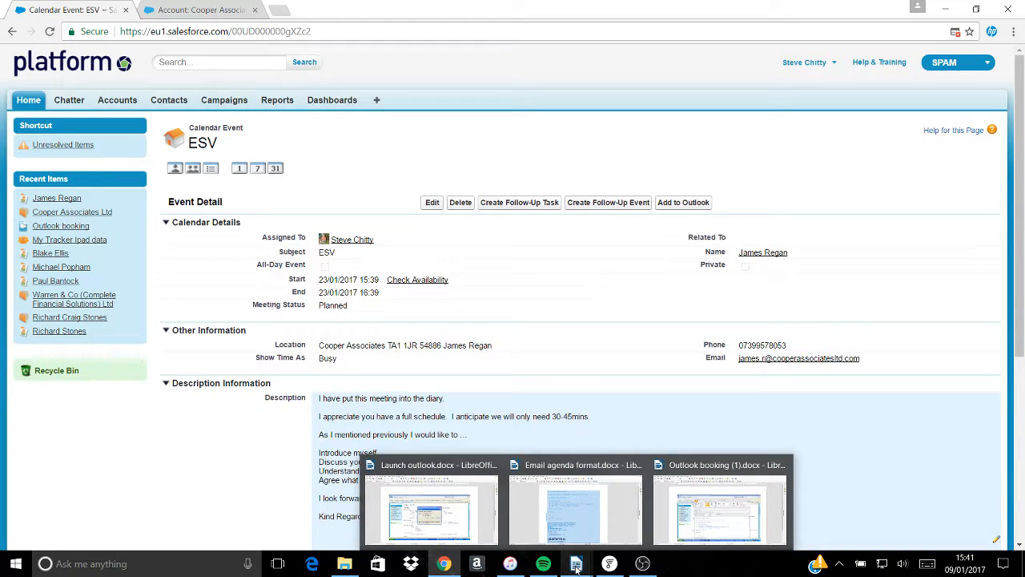
- In Writer, bring up Launch outlook.docx, then the Outlook booking (1).docx guide
mouse_move(471, 525)
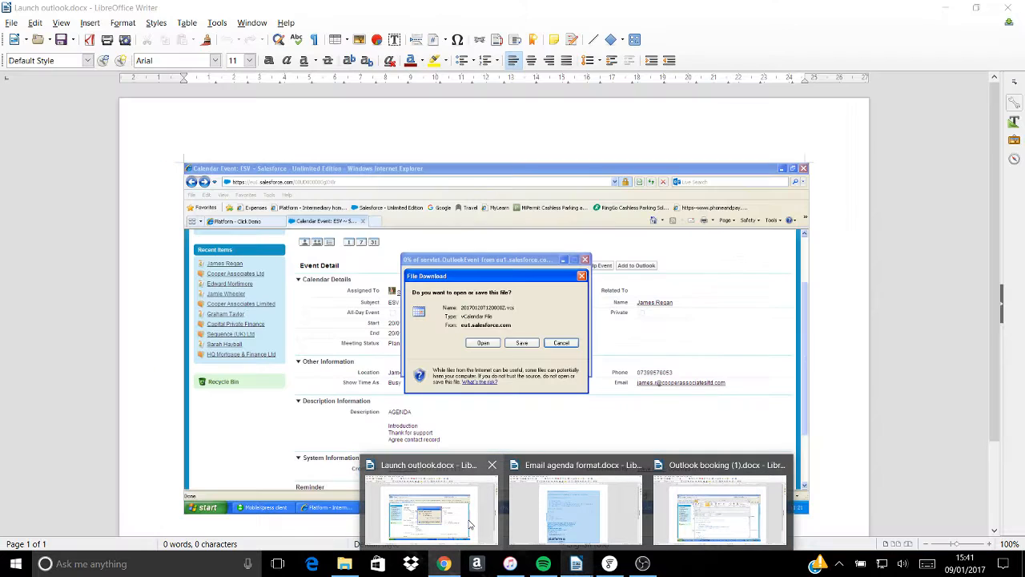
left_click(471, 524)
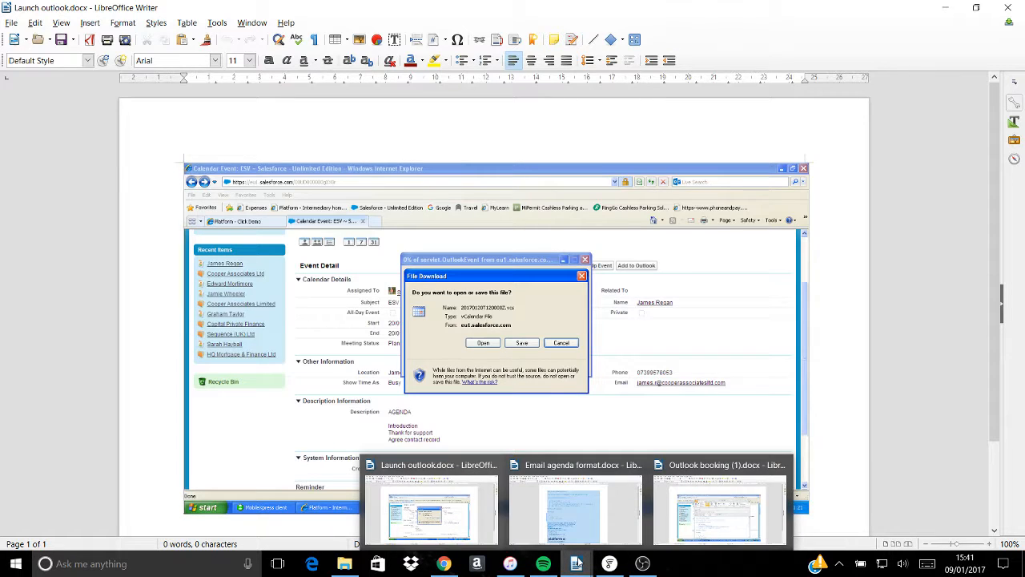
left_click(718, 509)
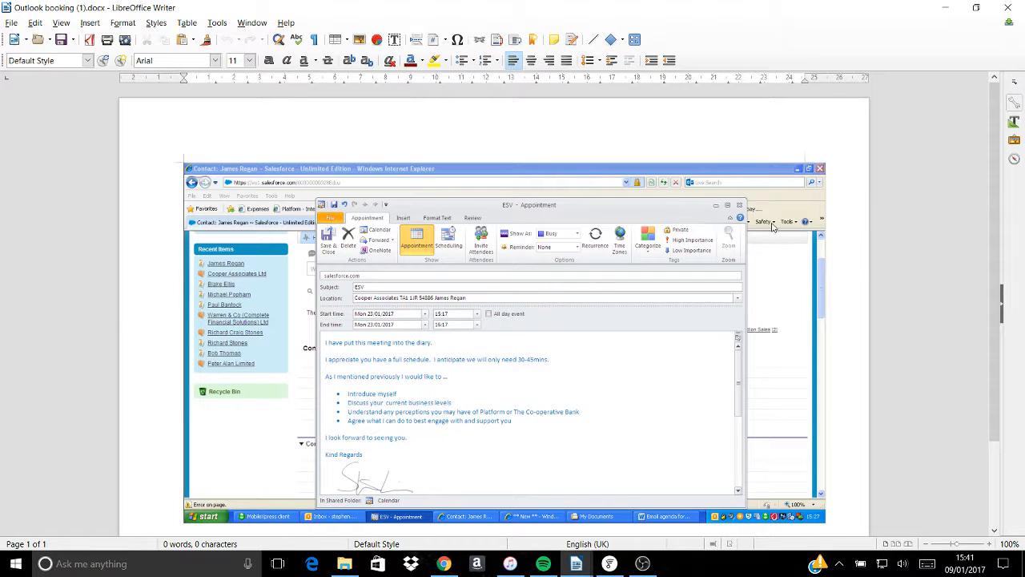
- Minimise the Outlook booking (1).docx and Launch outlook.docx windows to reveal the ESV event page
scroll(890, 245, "down", 1)
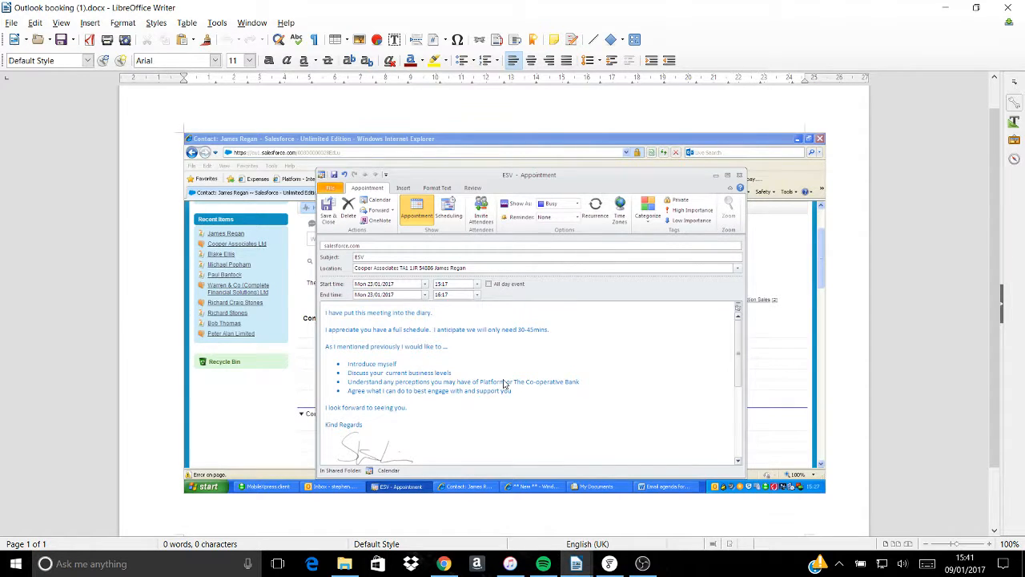
scroll(505, 384, "down", 1)
scroll(503, 383, "up", 1)
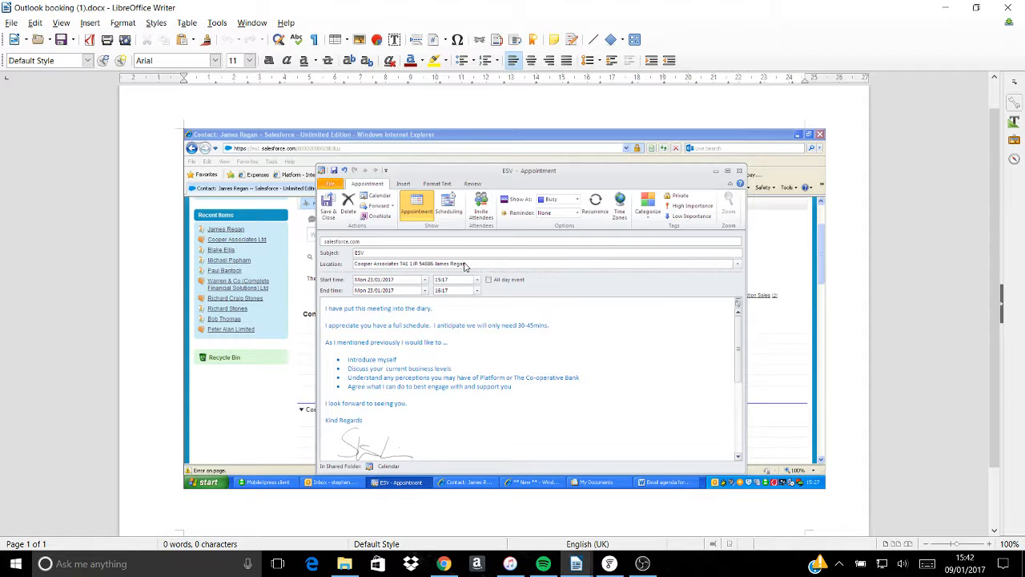
left_click(945, 8)
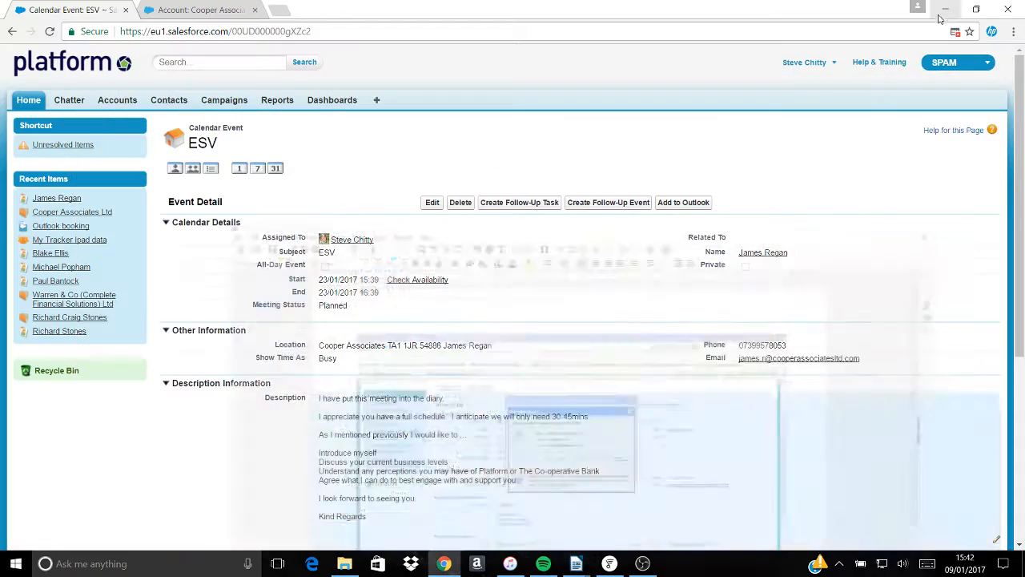
left_click(945, 8)
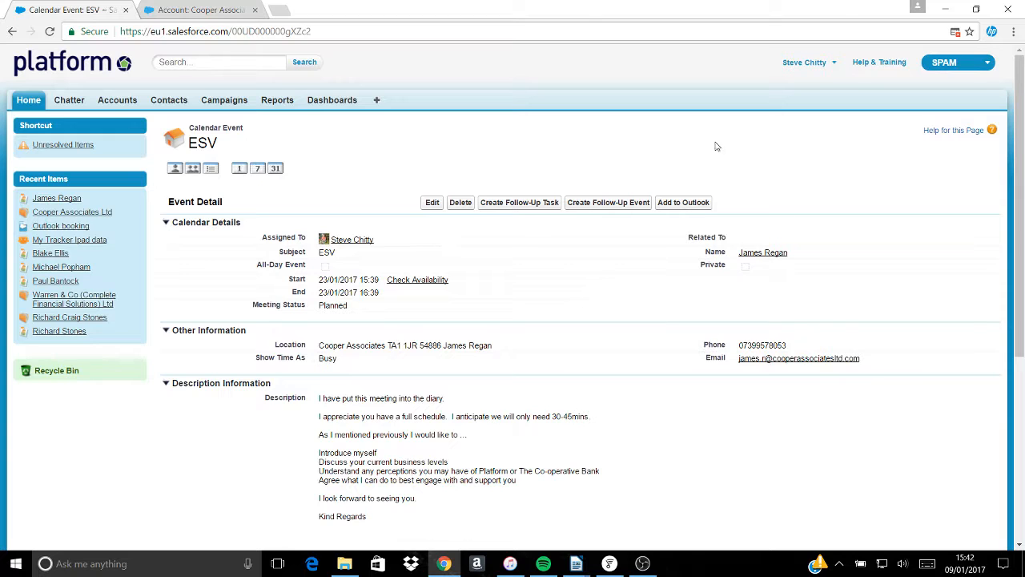
- Go back to the contact record and scroll to its Open Activities and Activity History lists
left_click(15, 31)
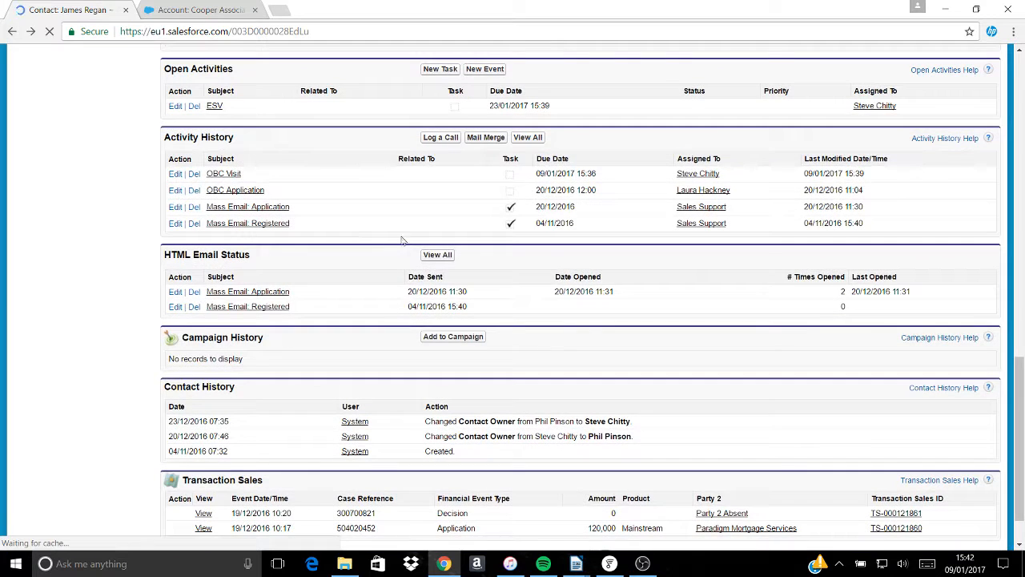
scroll(428, 280, "up", 5)
scroll(443, 349, "down", 1)
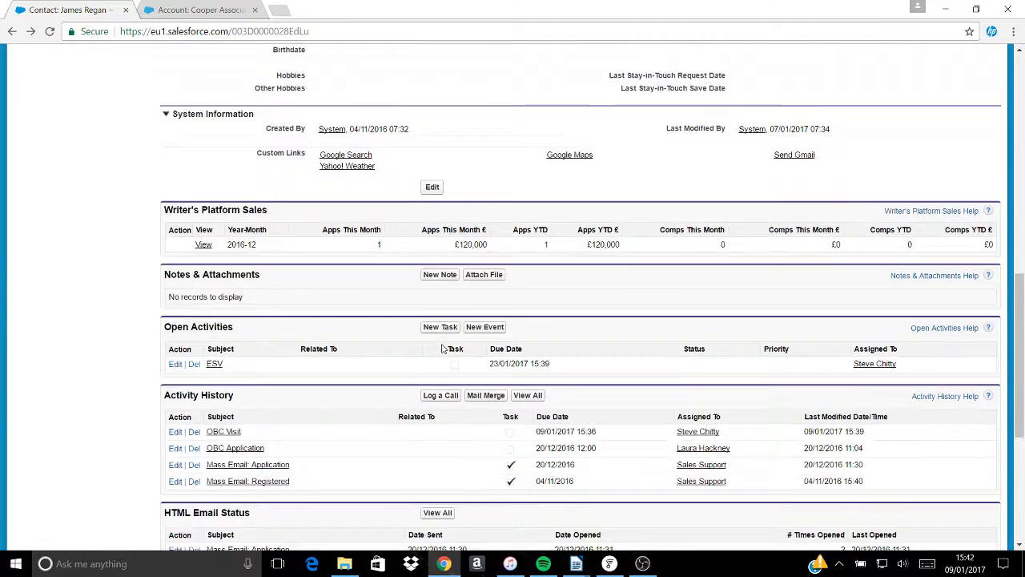
scroll(361, 385, "up", 1)
scroll(258, 444, "down", 4)
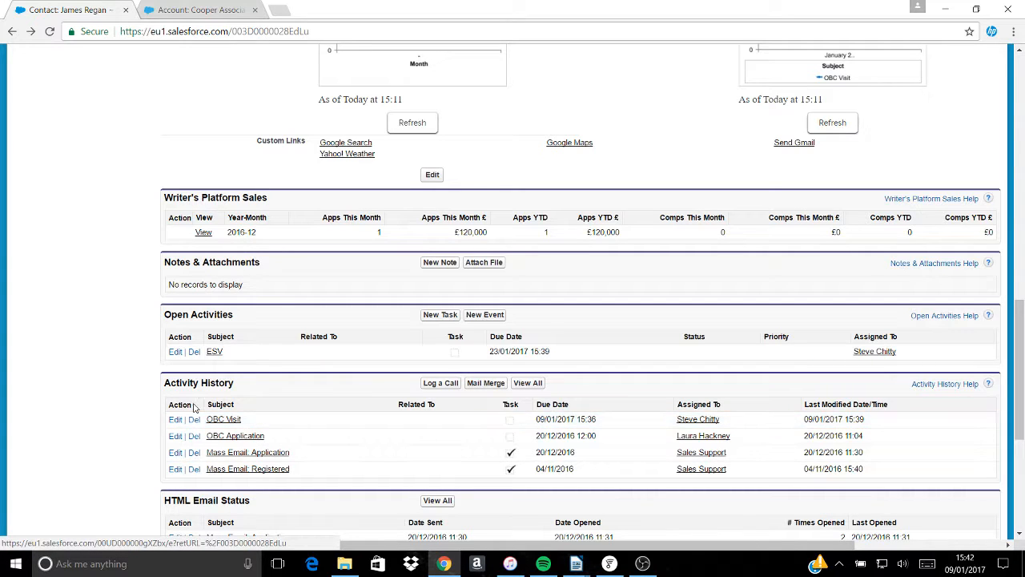
left_click(175, 420)
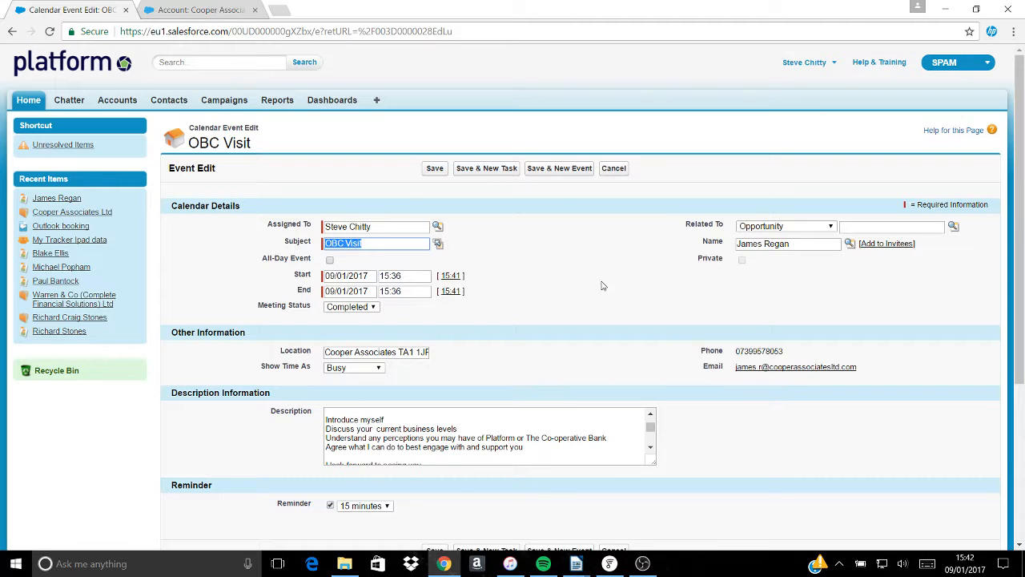
left_click(11, 33)
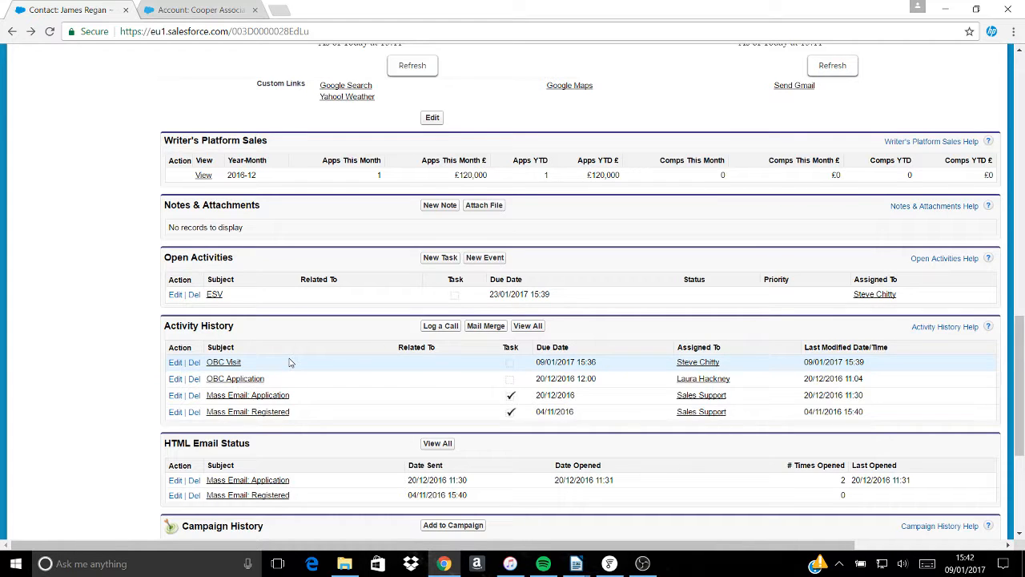
left_click(174, 363)
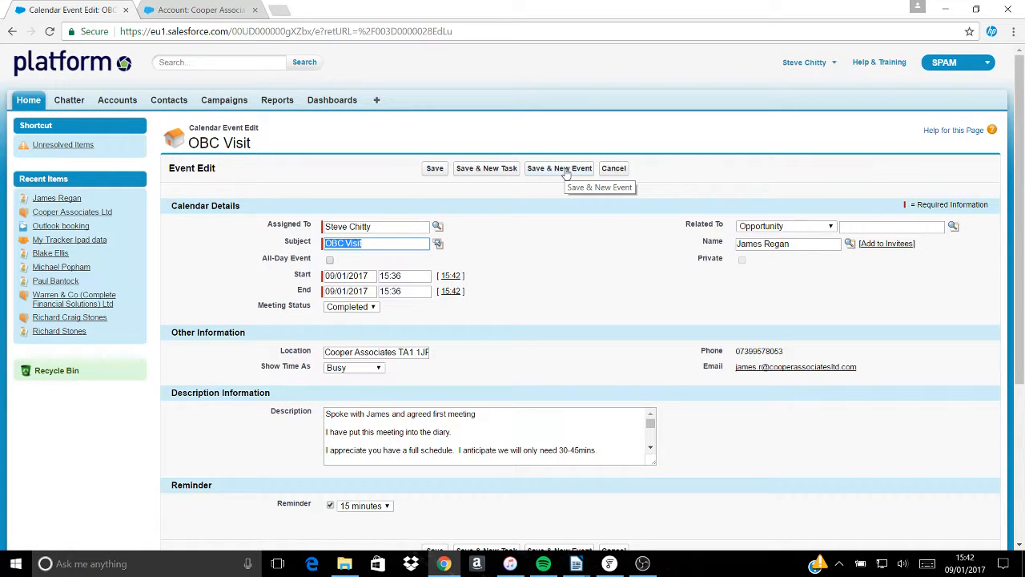
left_click(437, 243)
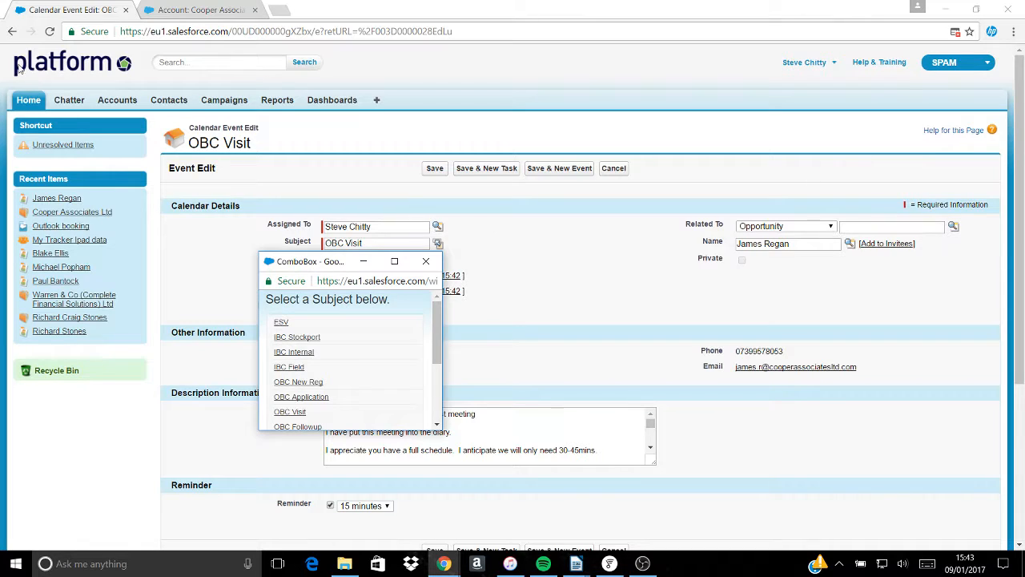
left_click(13, 32)
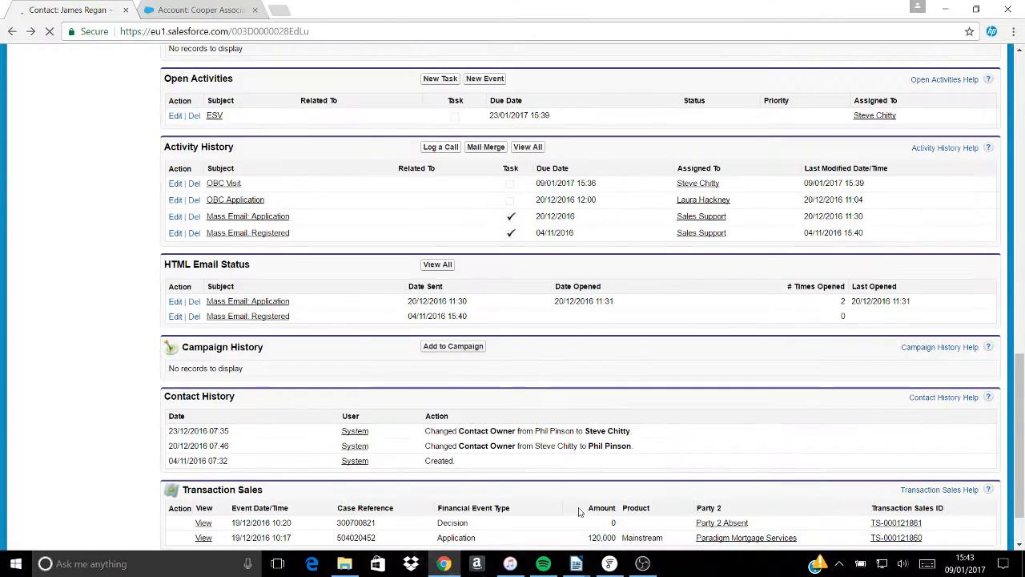
- Scroll up the contact record to System Information, then show the Writer window previews
scroll(316, 249, "up", 4)
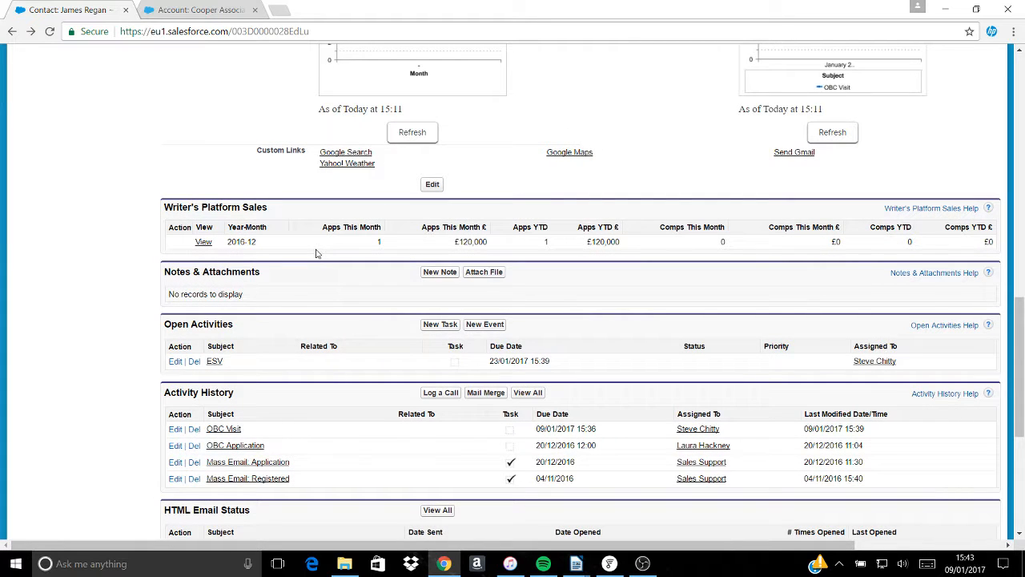
scroll(317, 253, "up", 1)
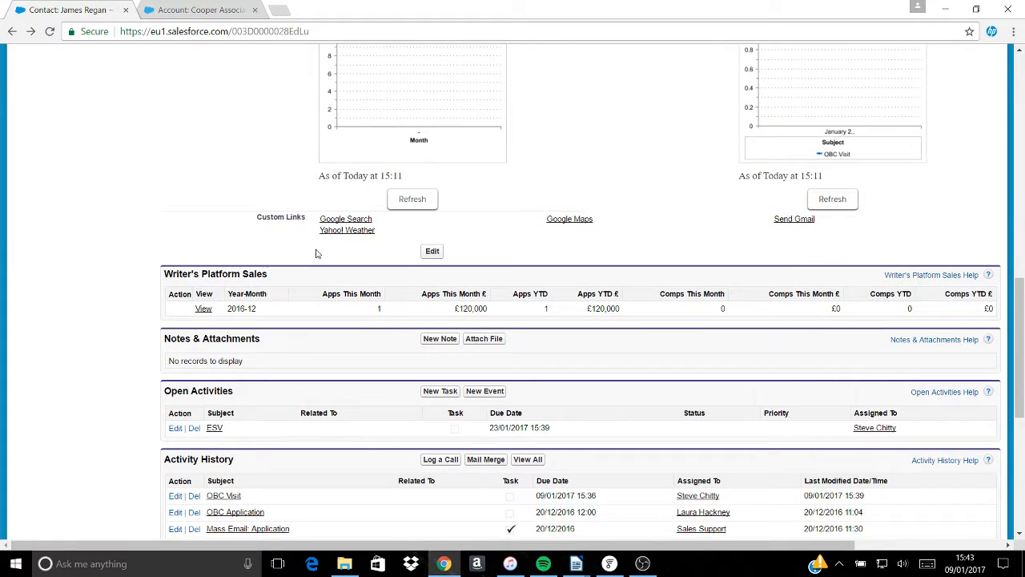
scroll(316, 254, "up", 4)
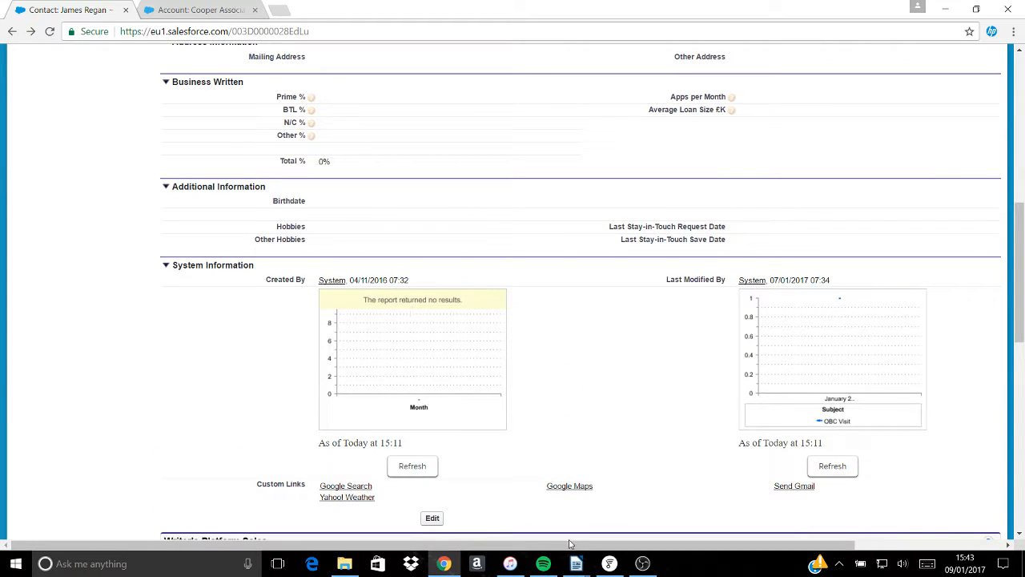
mouse_move(576, 569)
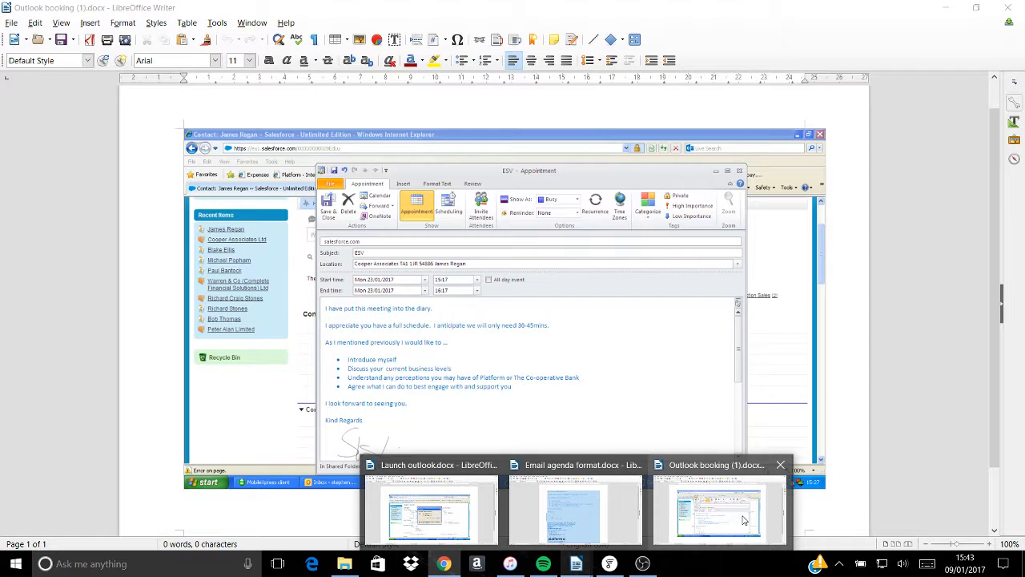
- Review the ESV appointment example in Outlook booking (1).docx, then minimise Writer
left_click(744, 520)
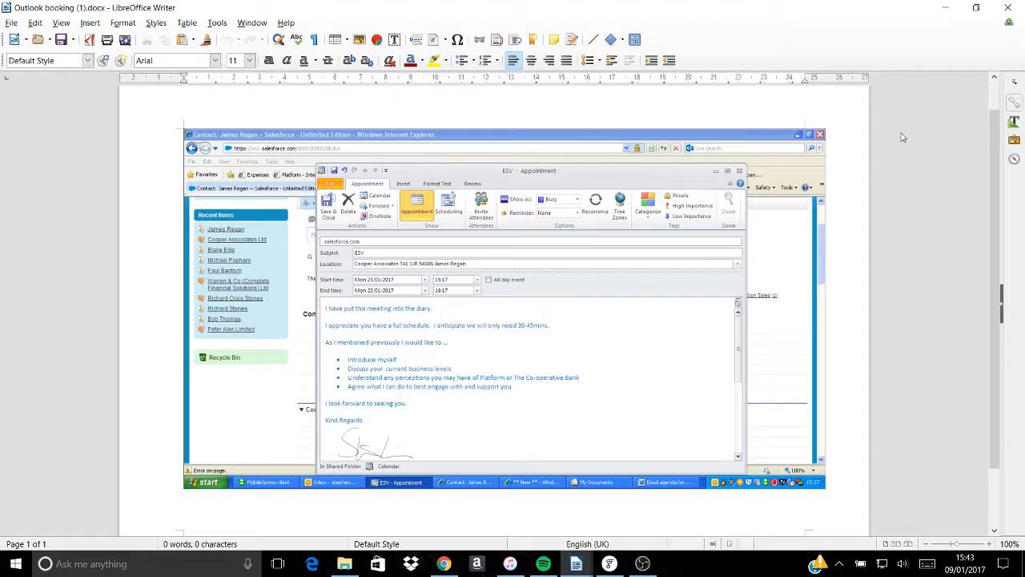
left_click(949, 12)
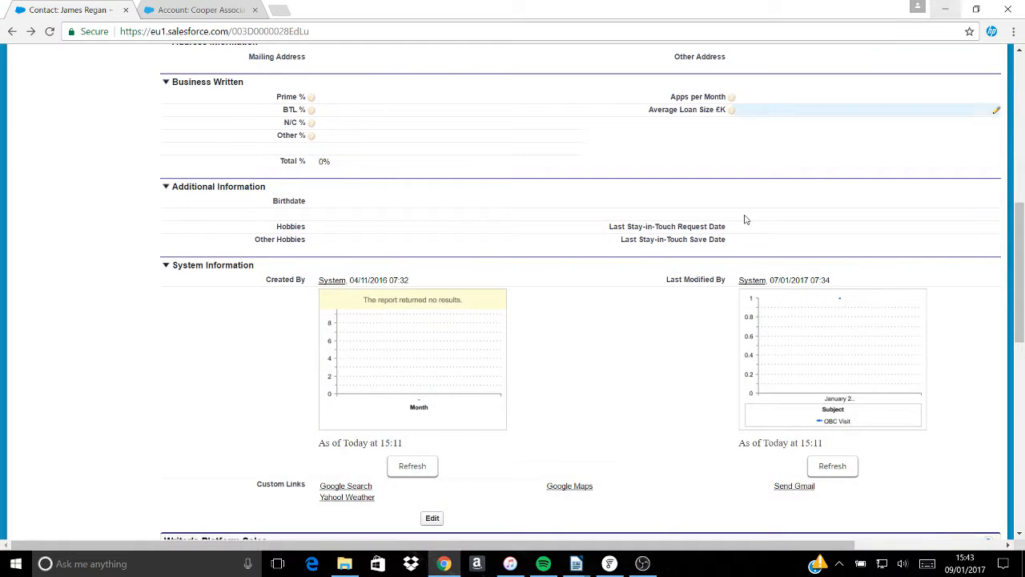
- Switch to the Cooper Associates Ltd account tab and view its address and additional information
scroll(591, 362, "up", 8)
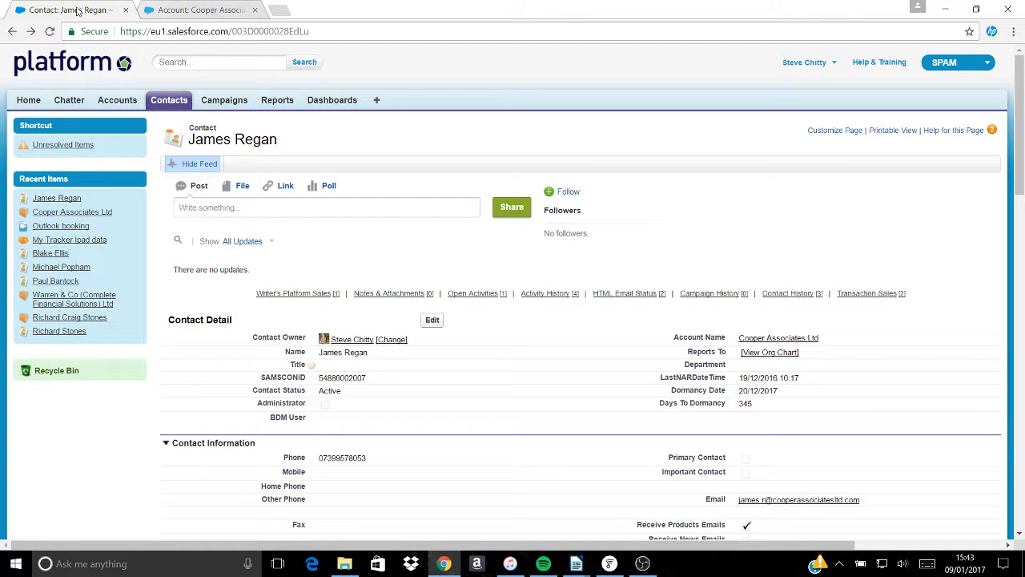
left_click(183, 11)
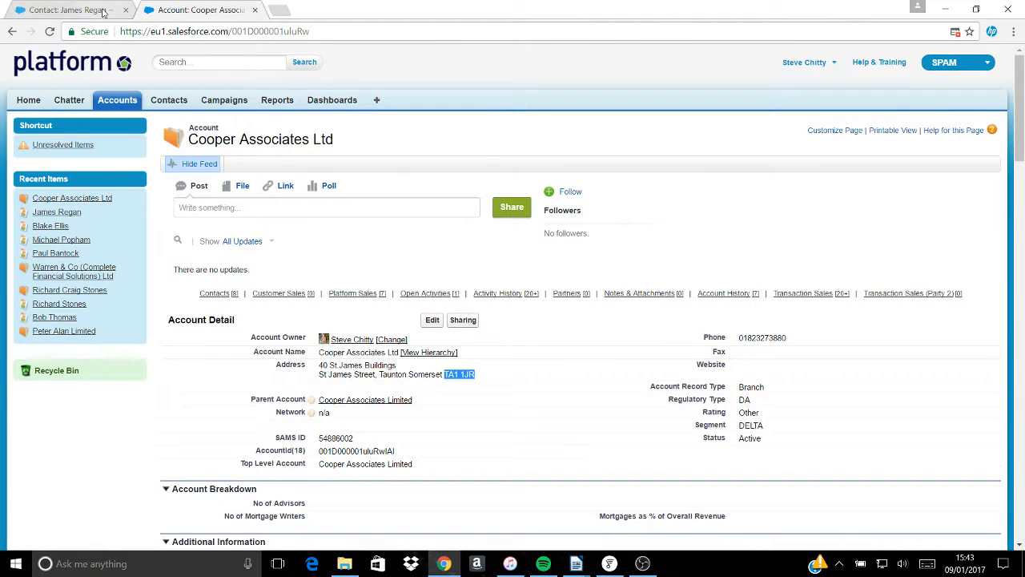
left_click(106, 13)
left_click(197, 12)
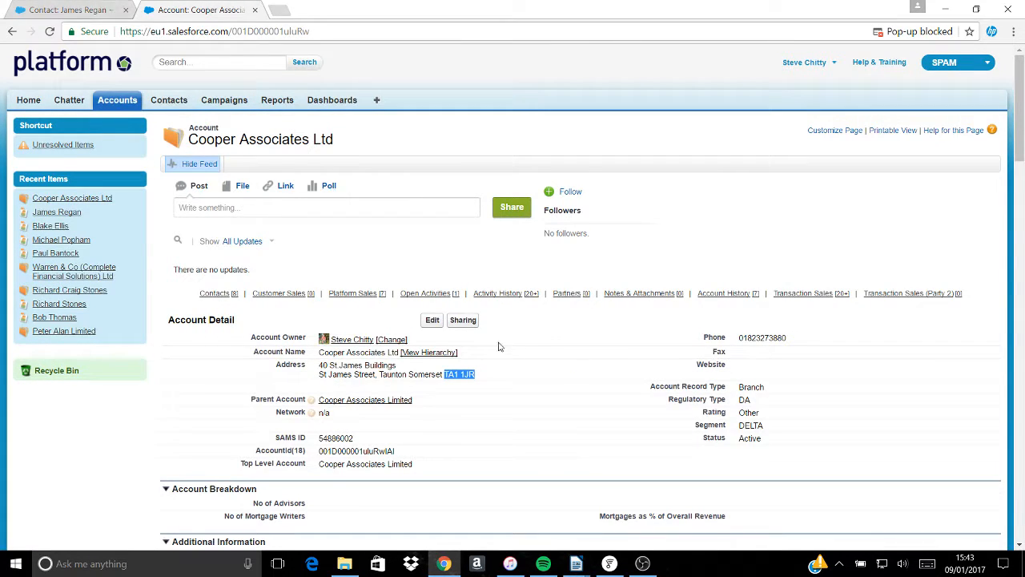
scroll(498, 345, "down", 4)
scroll(498, 345, "up", 1)
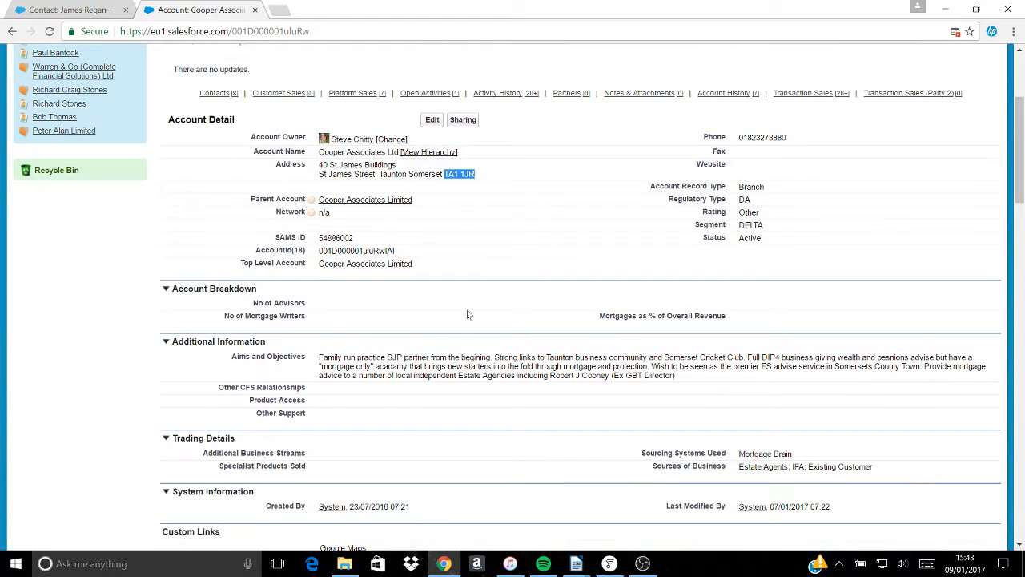
- Glance at Outlook booking (1).docx in Writer, then minimise it to return to the account
mouse_move(582, 565)
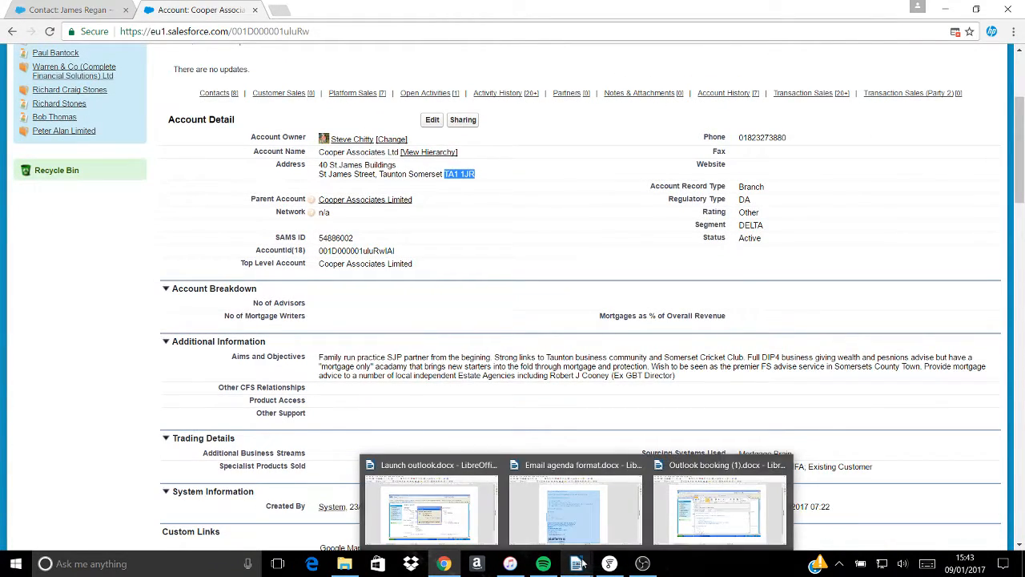
left_click(696, 521)
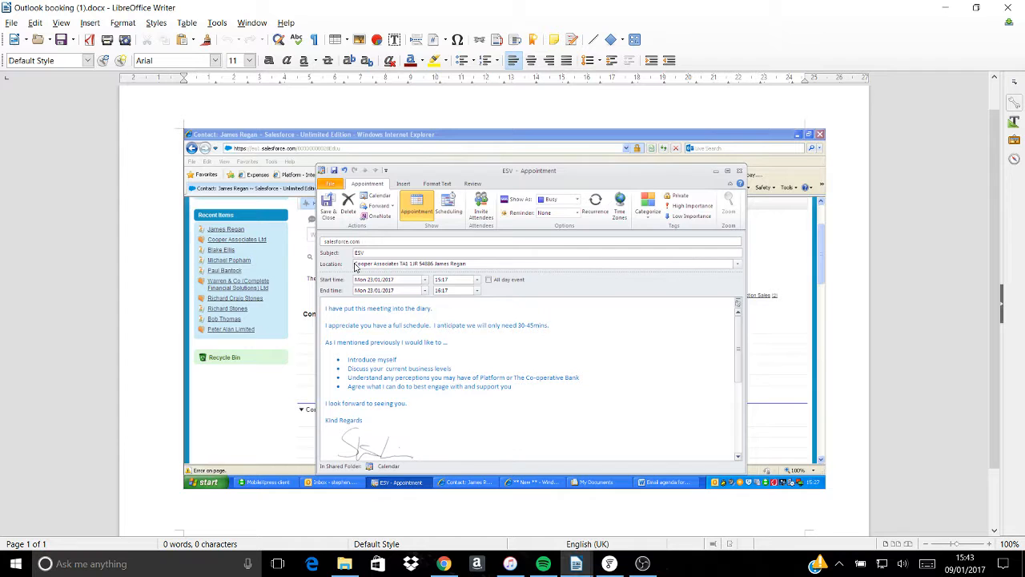
left_click(947, 9)
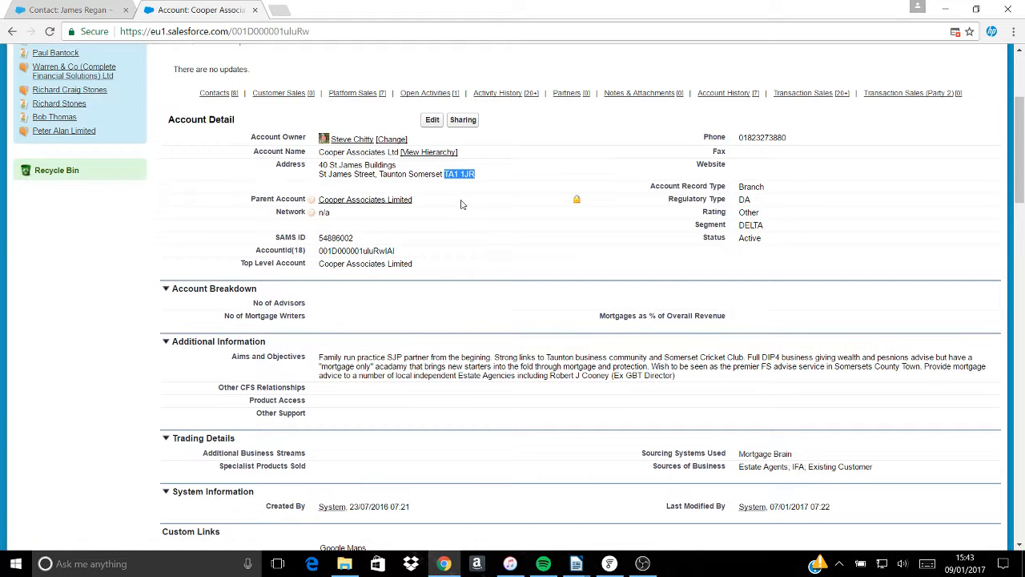
- Switch from the Cooper Associates Ltd account back to the contact record tab and scroll down
scroll(456, 241, "down", 3)
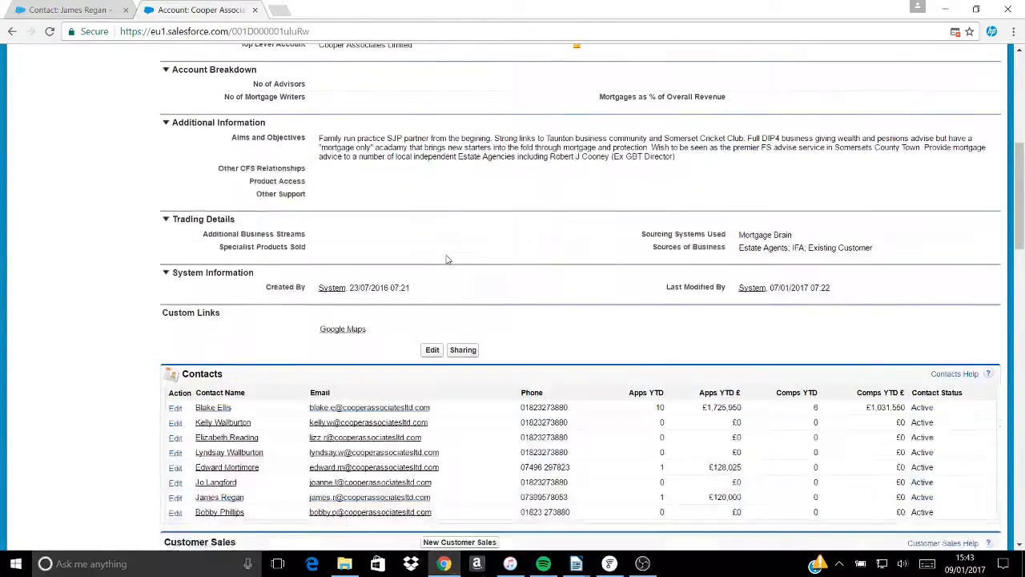
scroll(448, 257, "up", 2)
left_click(80, 18)
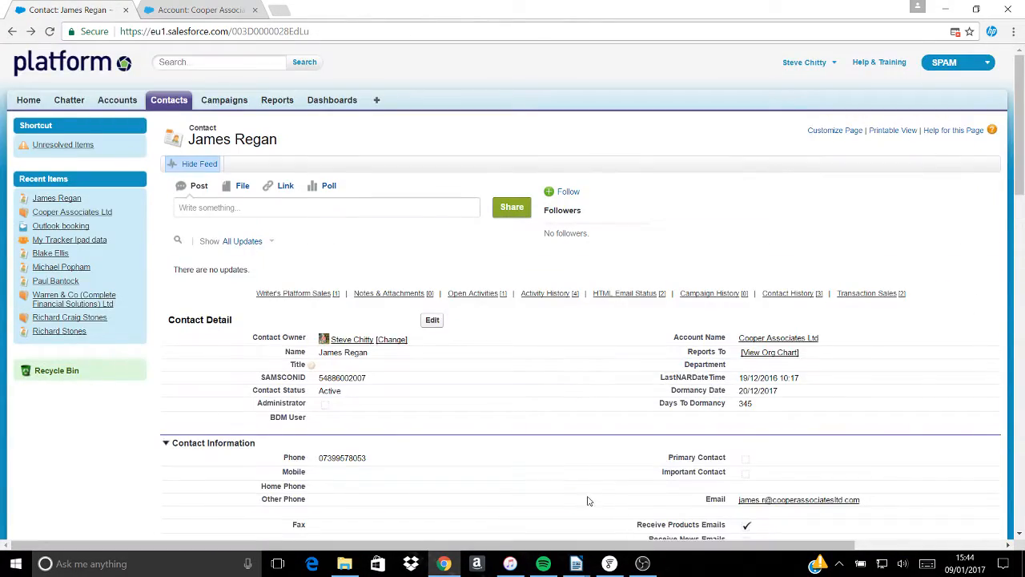
scroll(588, 501, "down", 2)
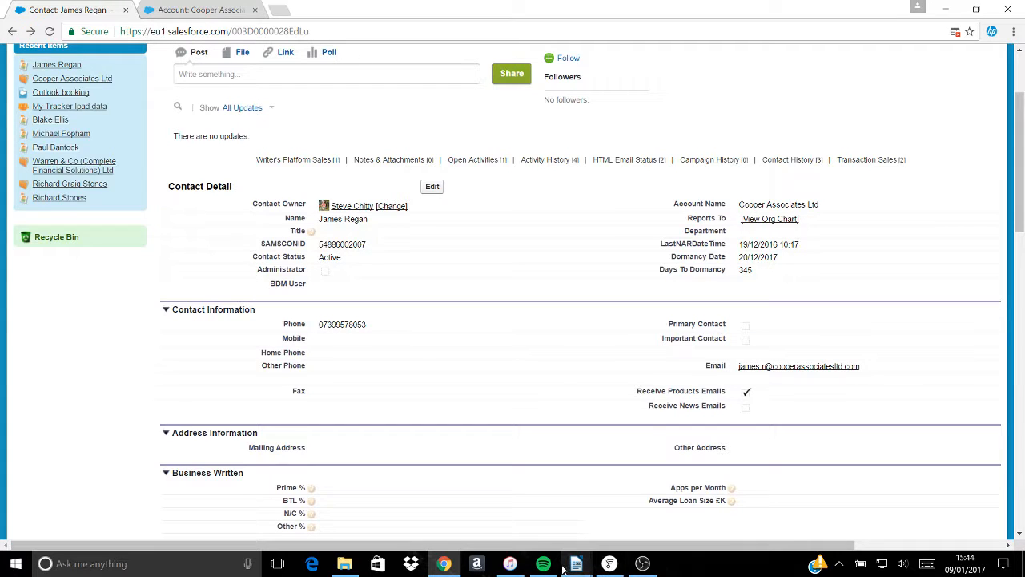
- Recheck the 23/01/2017 ESV appointment in Outlook booking (1).docx, then minimise Writer to the contact record
mouse_move(580, 567)
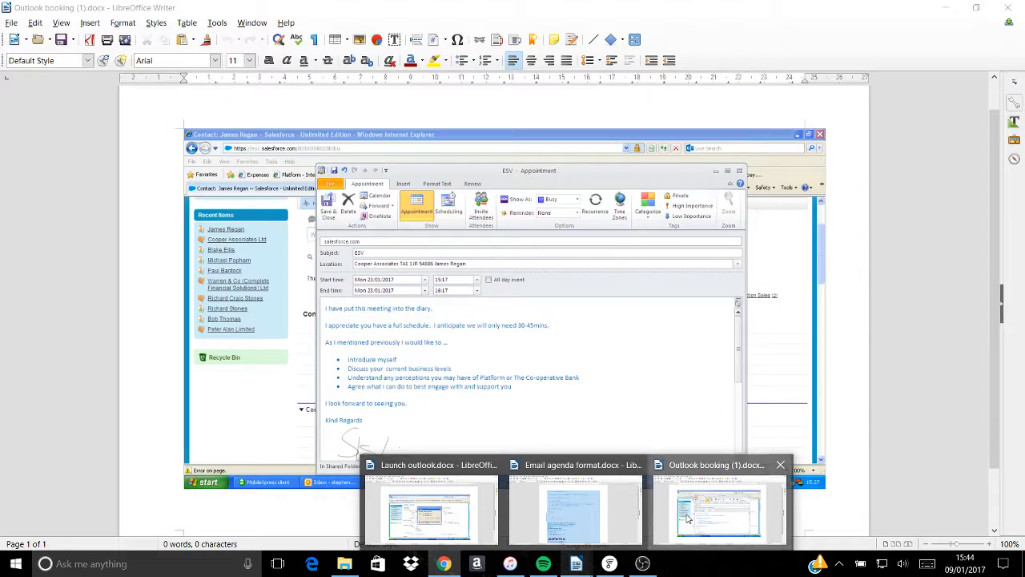
left_click(688, 515)
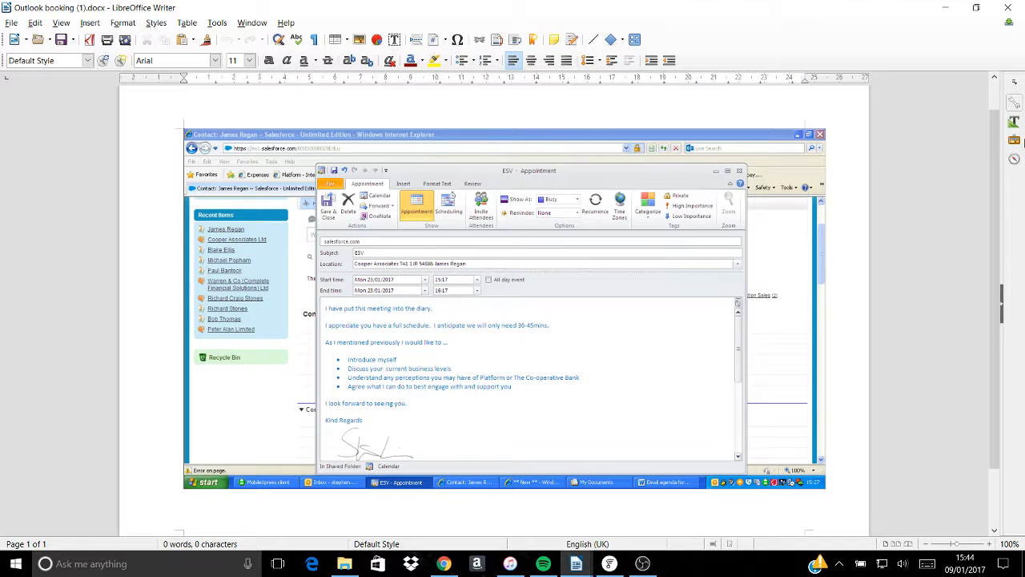
left_click(948, 9)
scroll(923, 48, "down", 1)
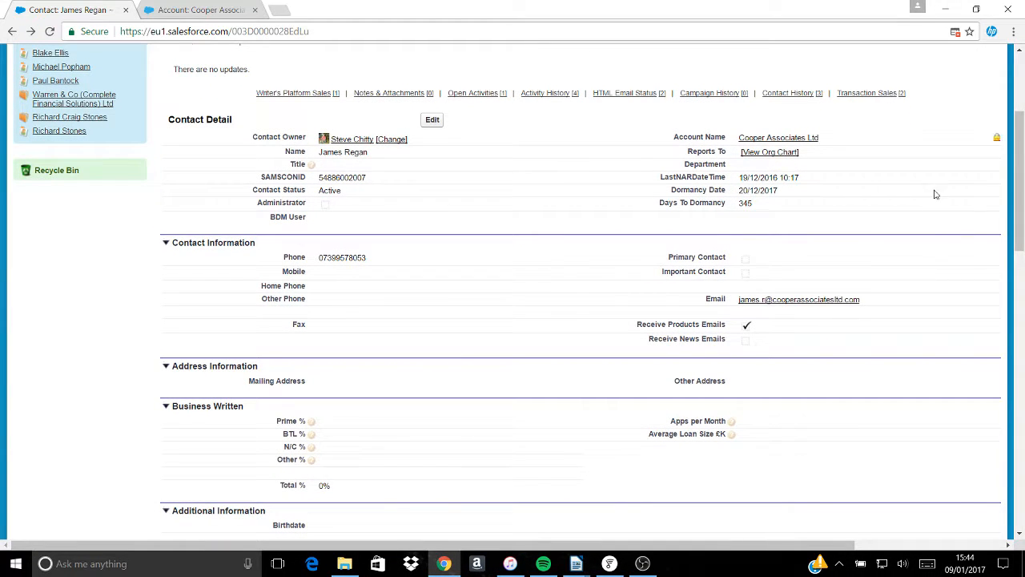
left_click(644, 564)
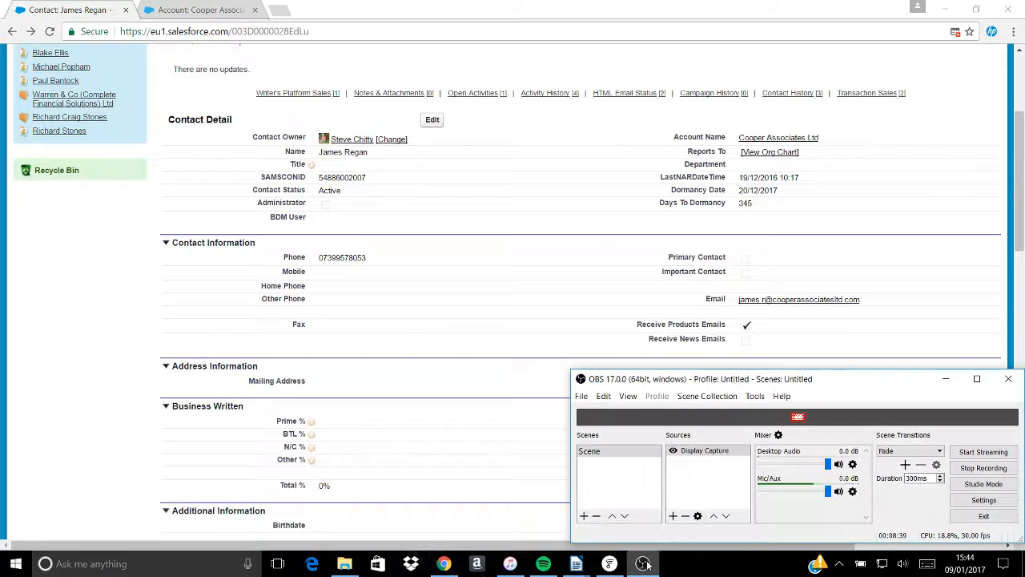